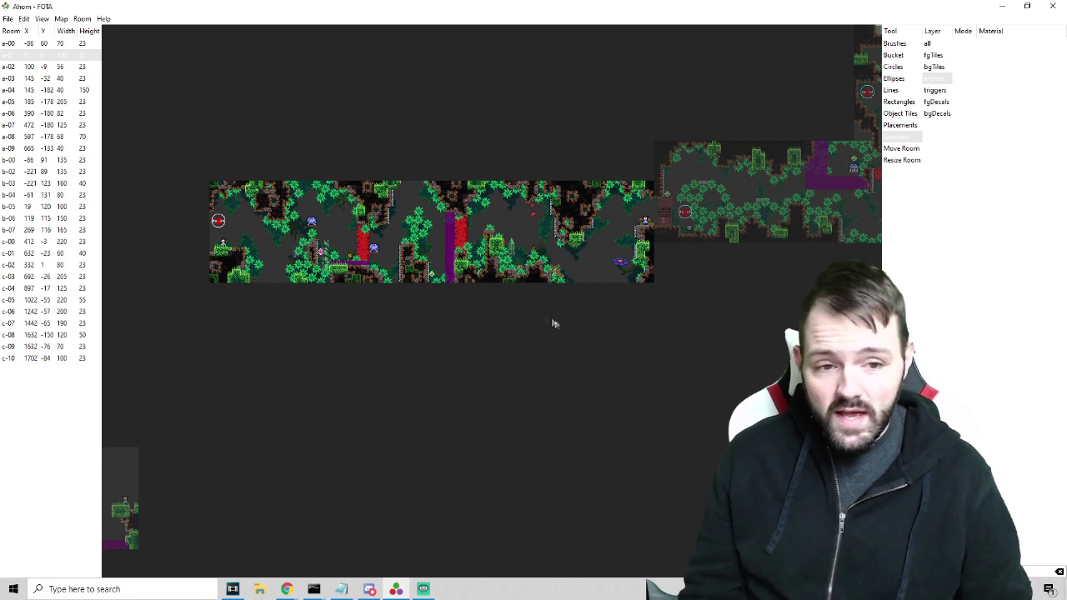
Step: Zoom out and pan across the FOTA map to find and select room c-08
scroll(633, 319, down, 1)
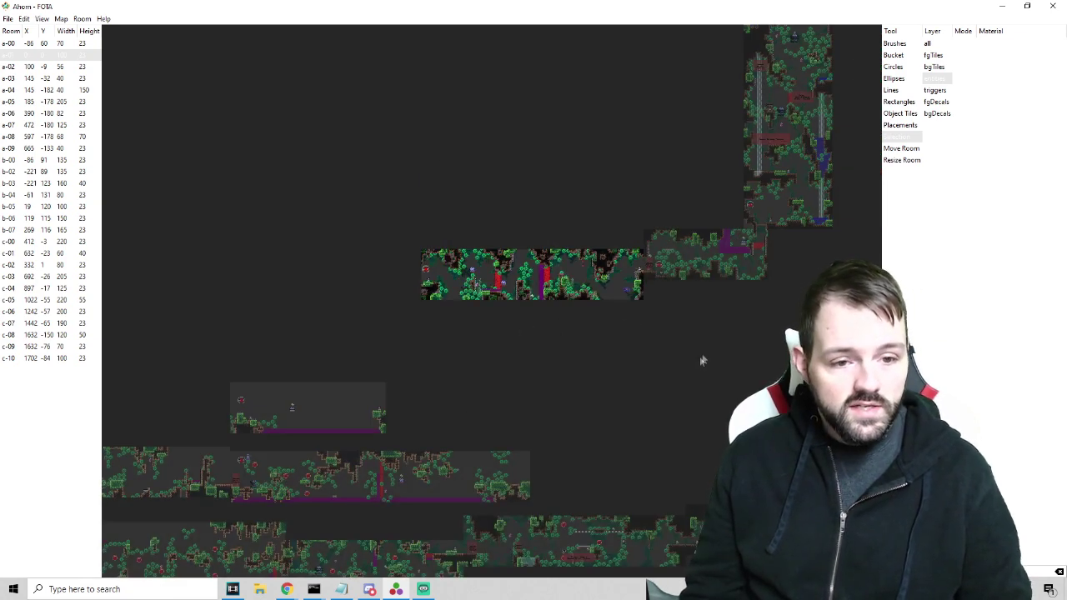
scroll(703, 359, down, 1)
right_drag(679, 385, 442, 344)
right_drag(742, 340, 381, 415)
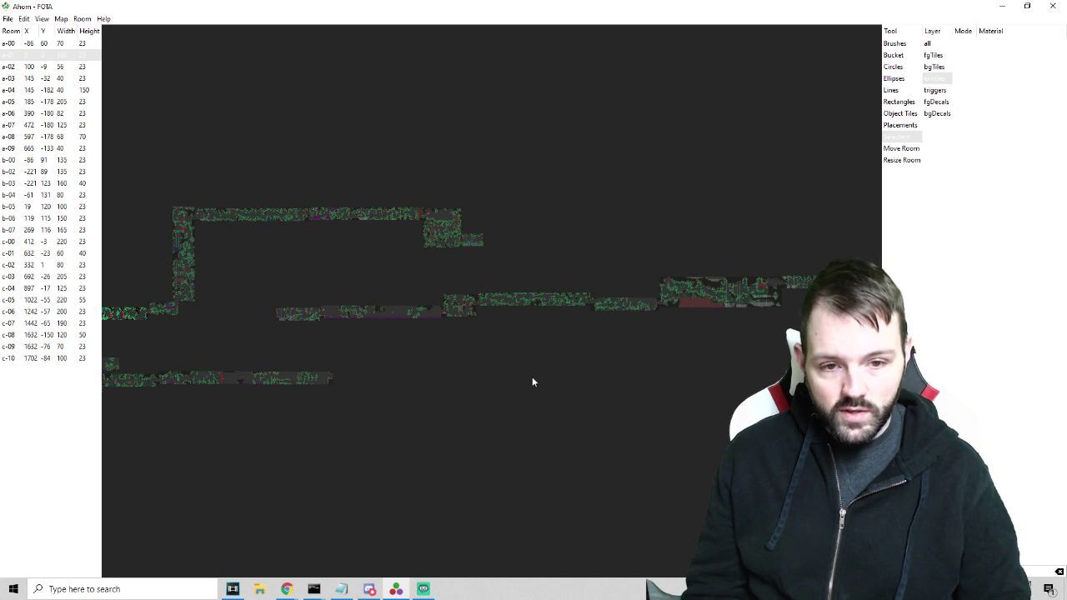
scroll(394, 330, down, 2)
middle_drag(394, 330, 496, 348)
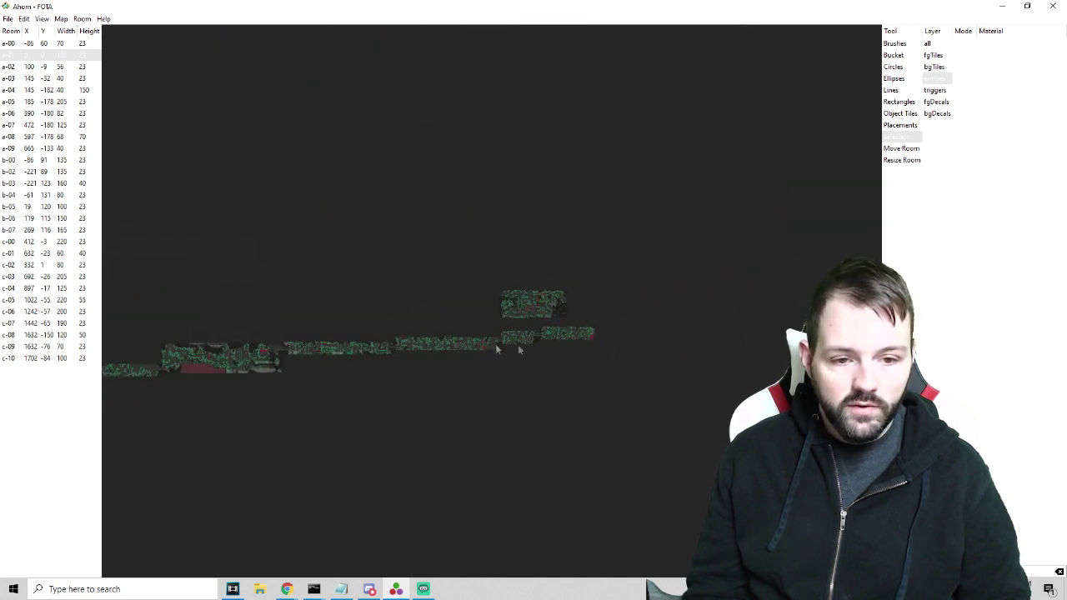
click(528, 304)
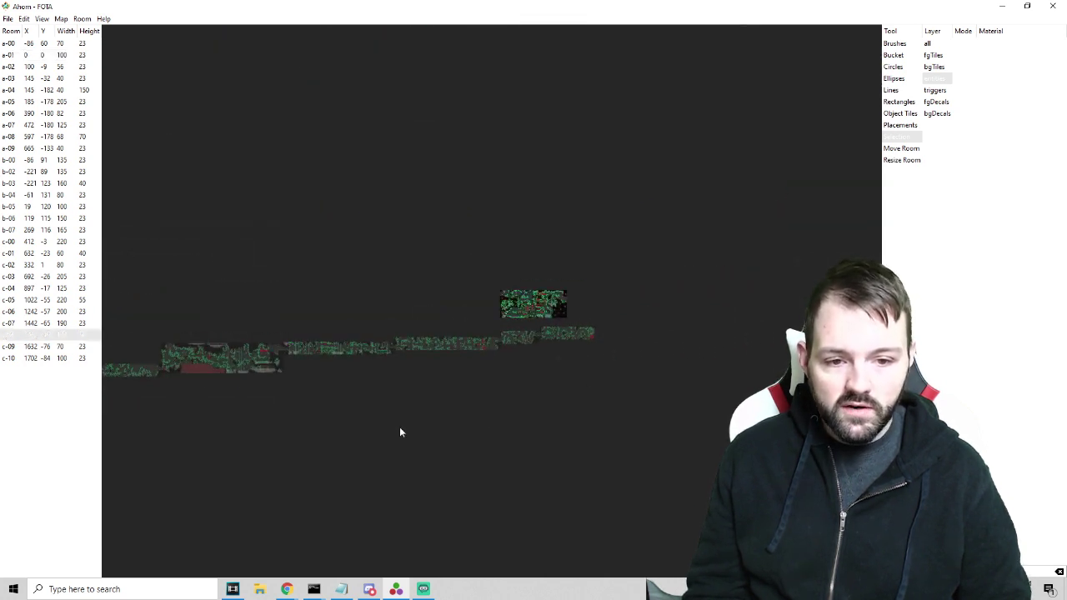
Step: Check room c-10, reselect room c-08, and bring up the Room menu
scroll(381, 351, up, 3)
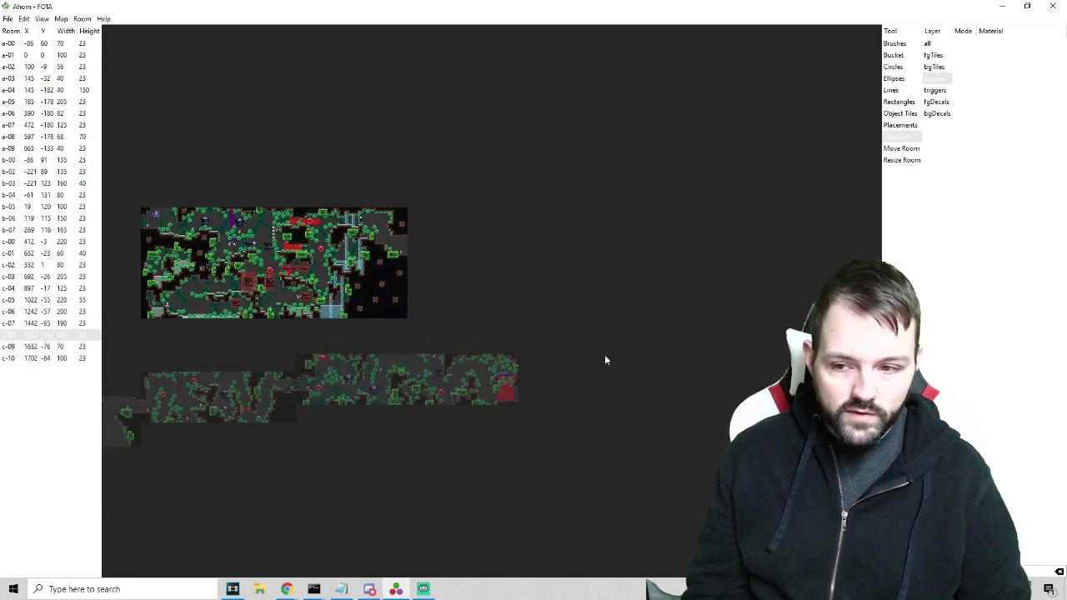
click(451, 397)
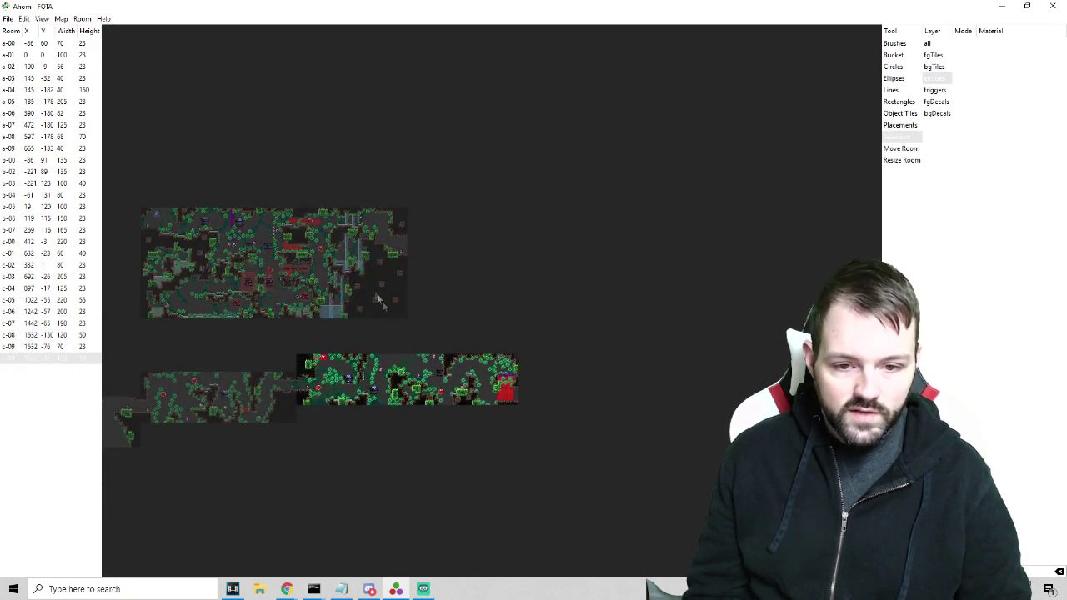
click(370, 288)
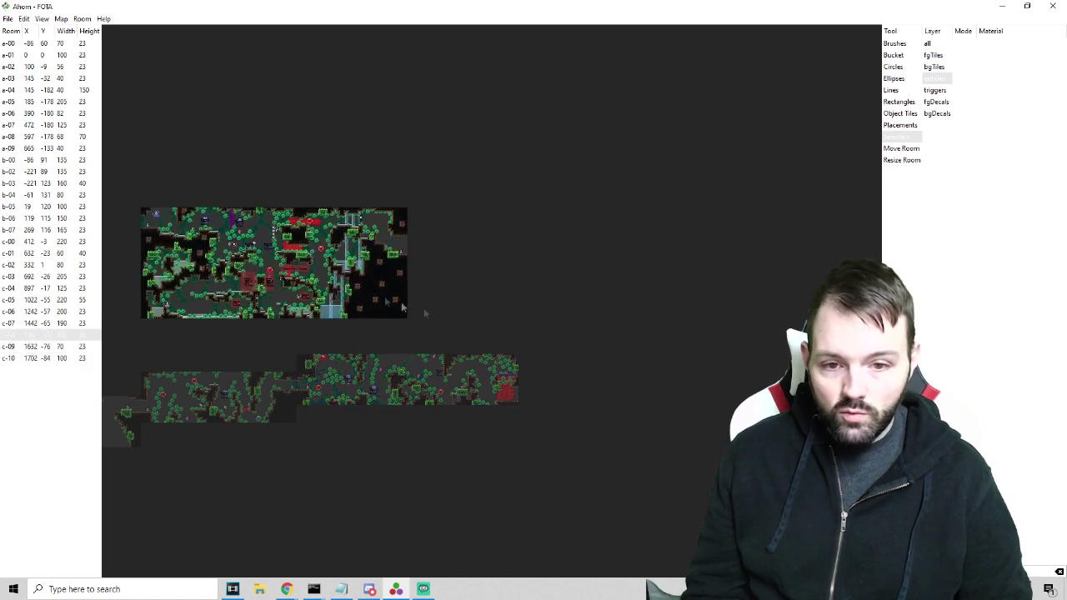
click(83, 18)
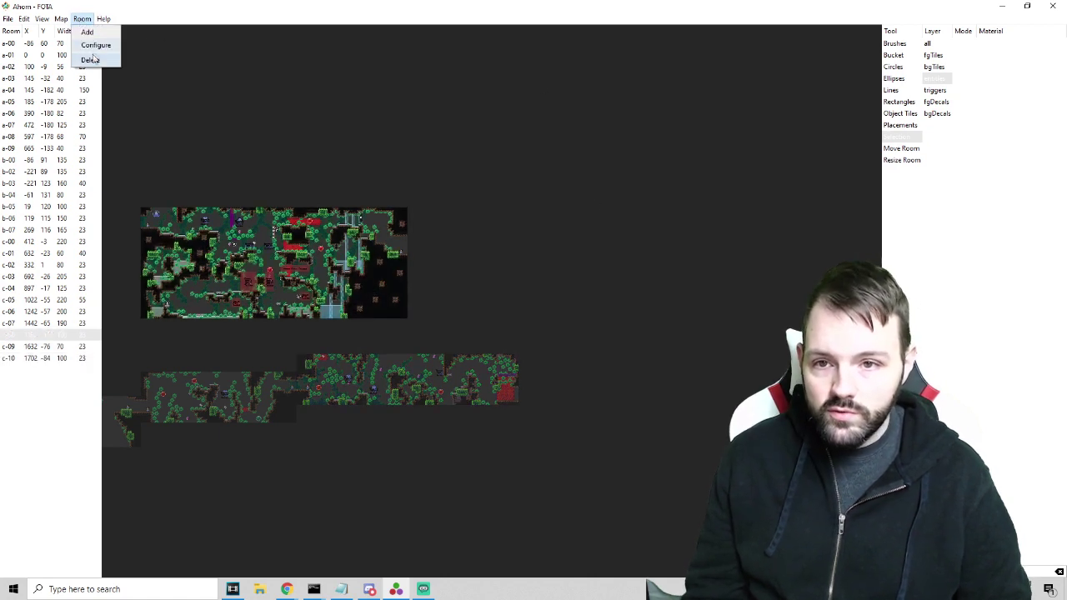
click(94, 46)
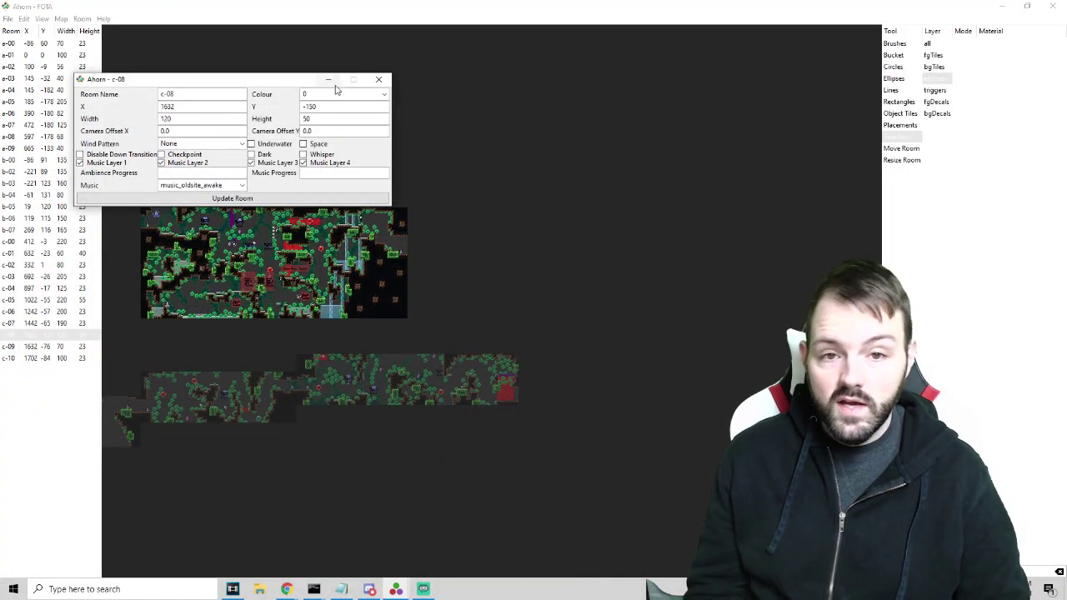
click(378, 79)
click(438, 369)
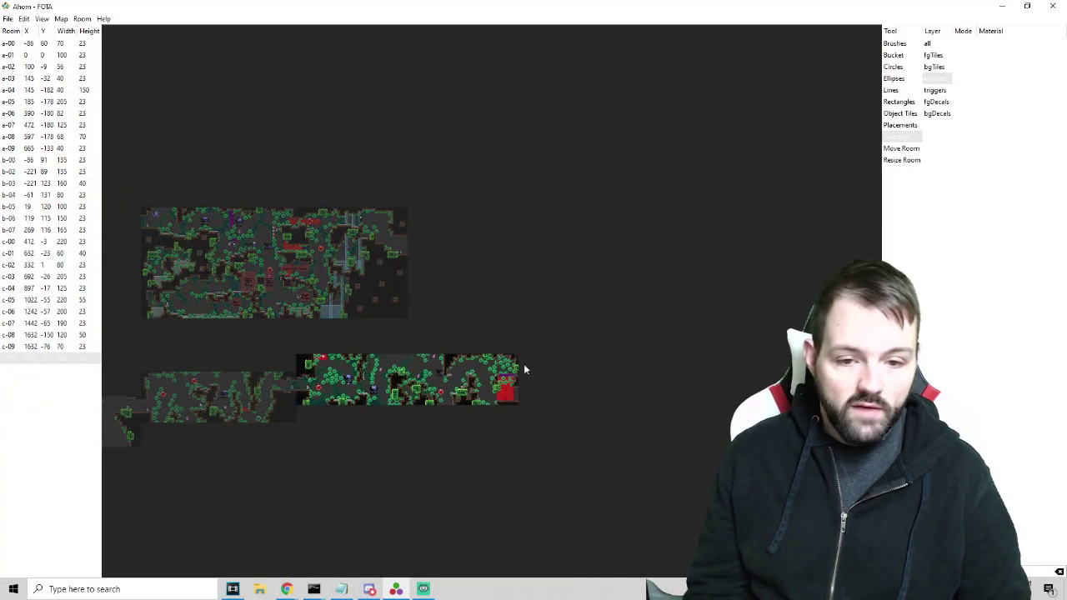
Step: Select room c-08 and nudge it four steps to the right with the arrow key
click(281, 297)
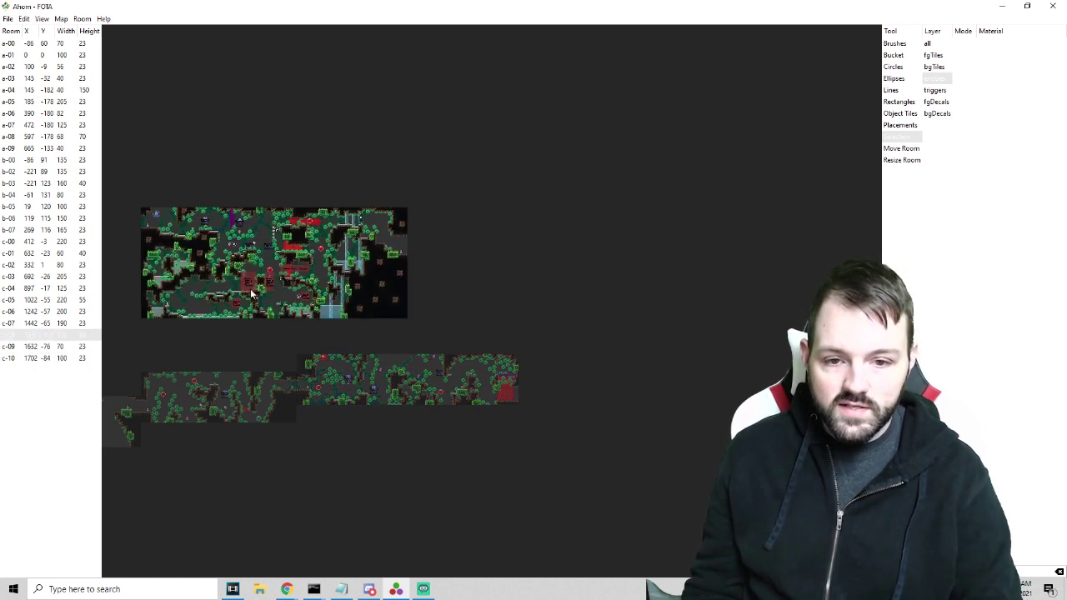
key(Right)
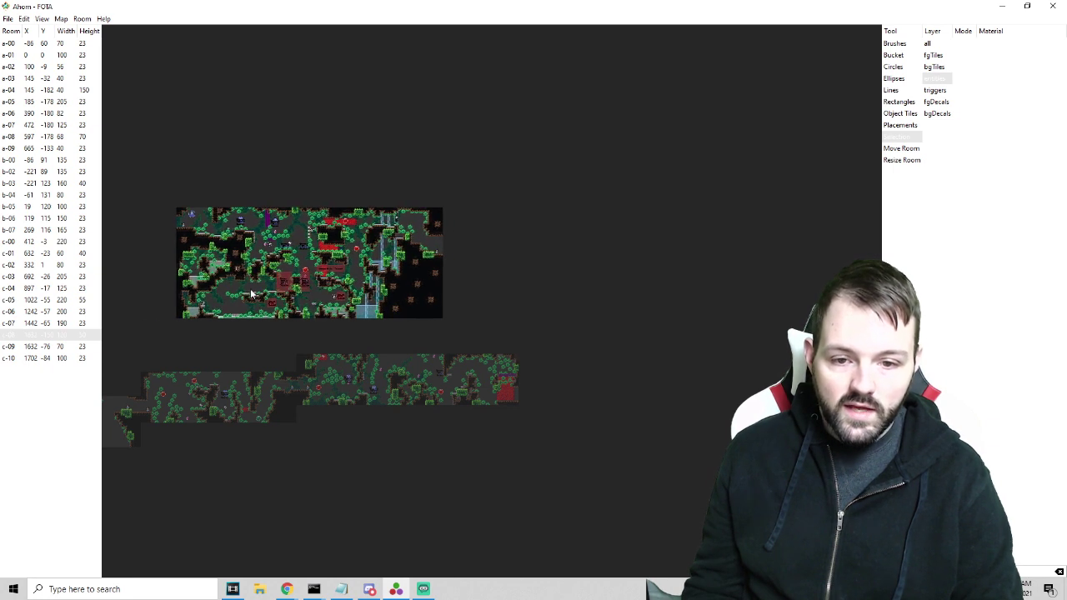
key(Right)
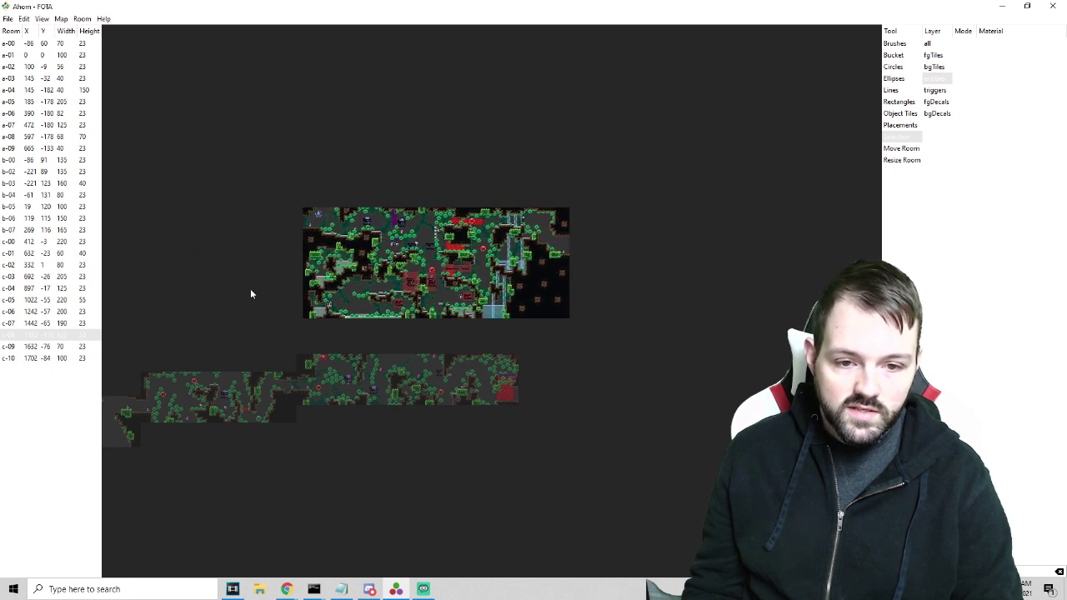
key(Right)
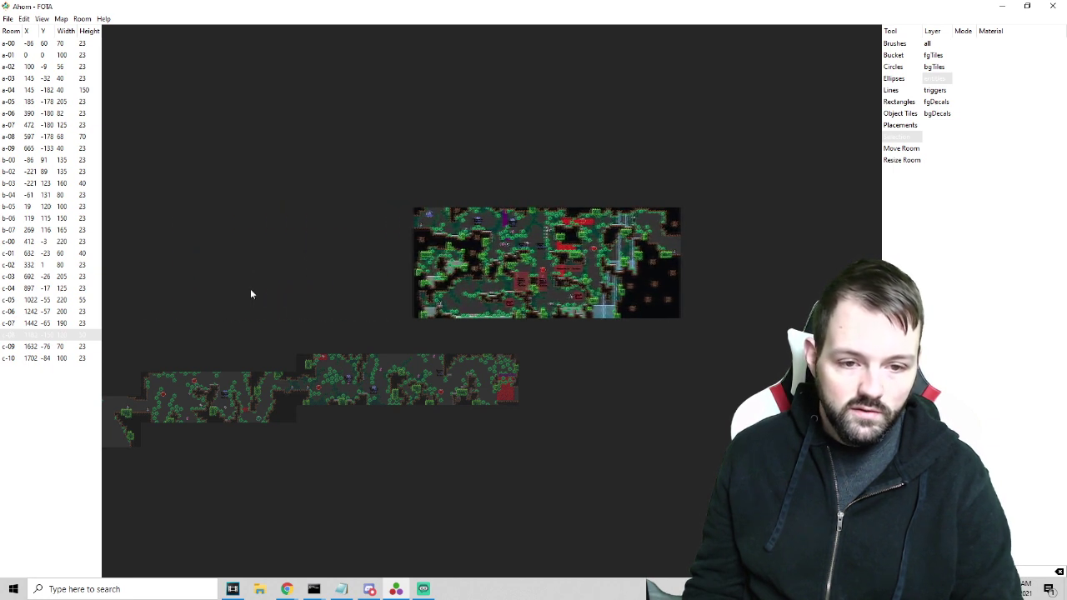
key(Right)
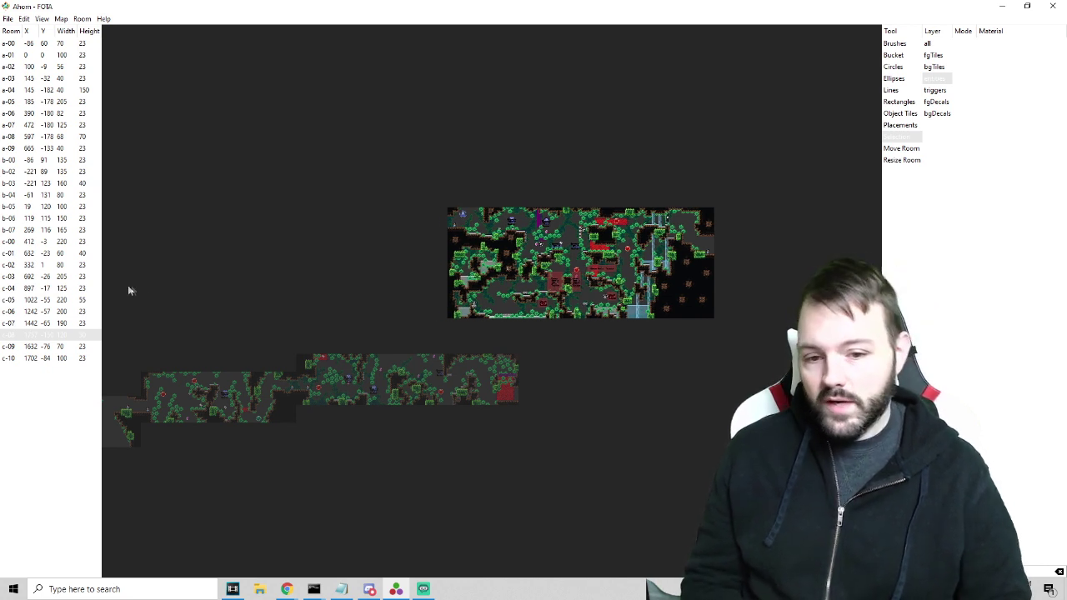
Step: Zoom and pan around the map, then select room c-04
scroll(324, 389, down, 1)
right_drag(224, 468, 660, 416)
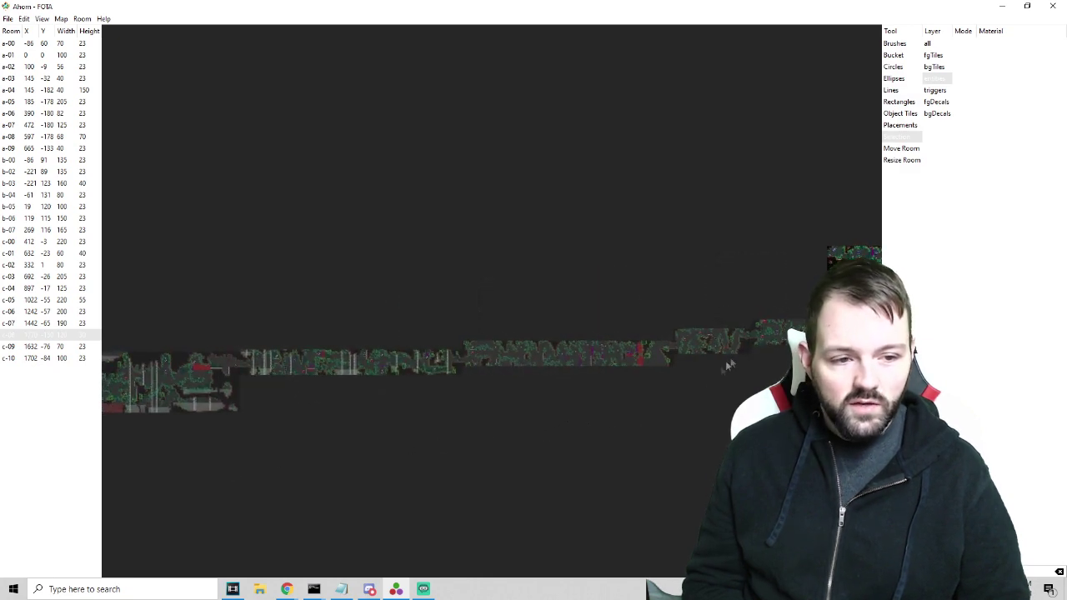
scroll(569, 443, up, 2)
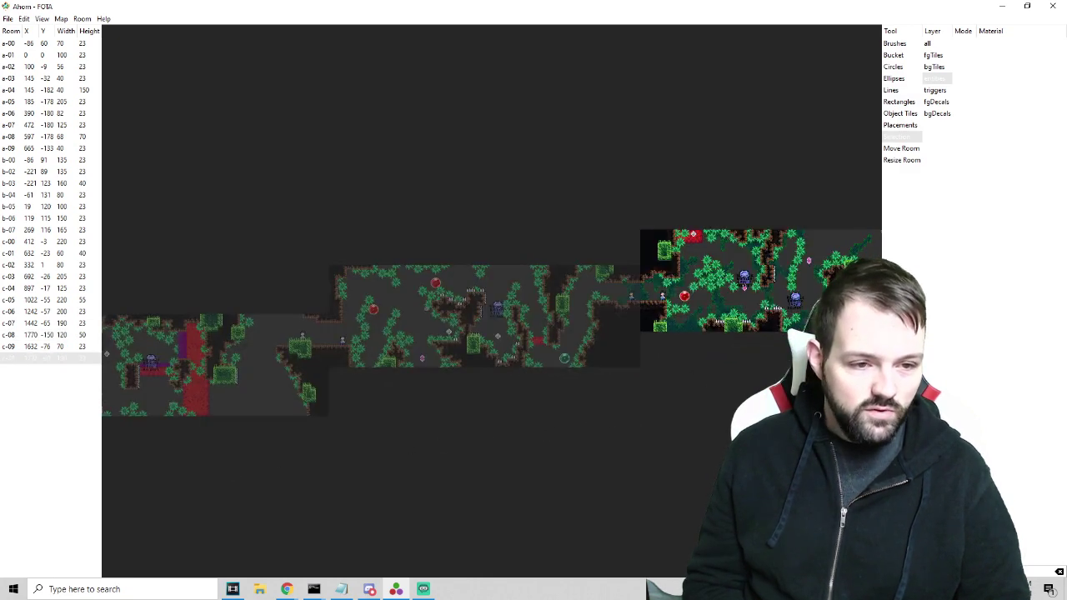
scroll(569, 444, down, 3)
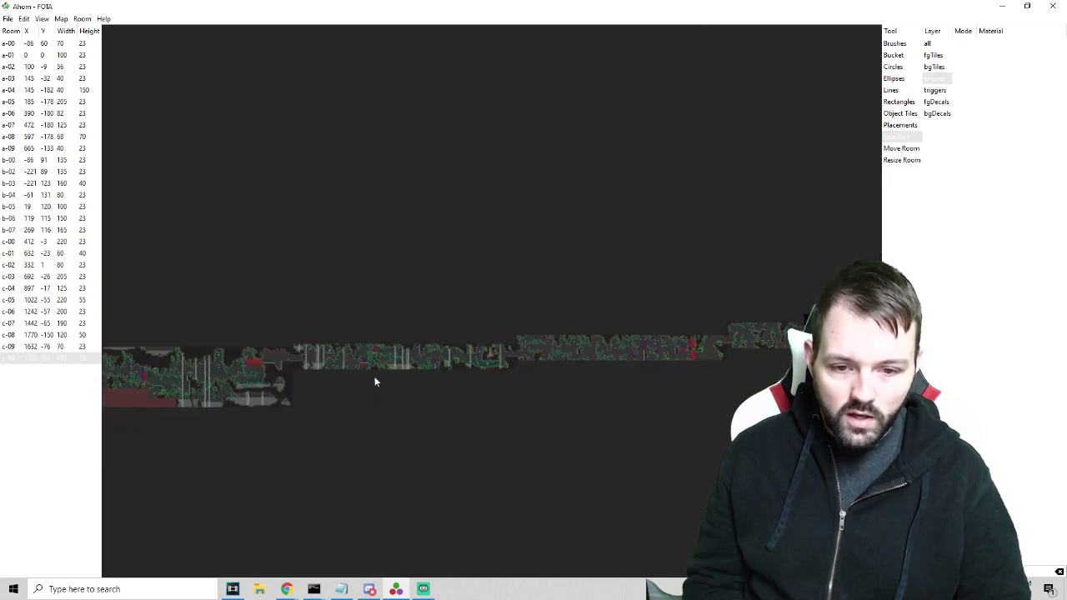
scroll(309, 413, up, 3)
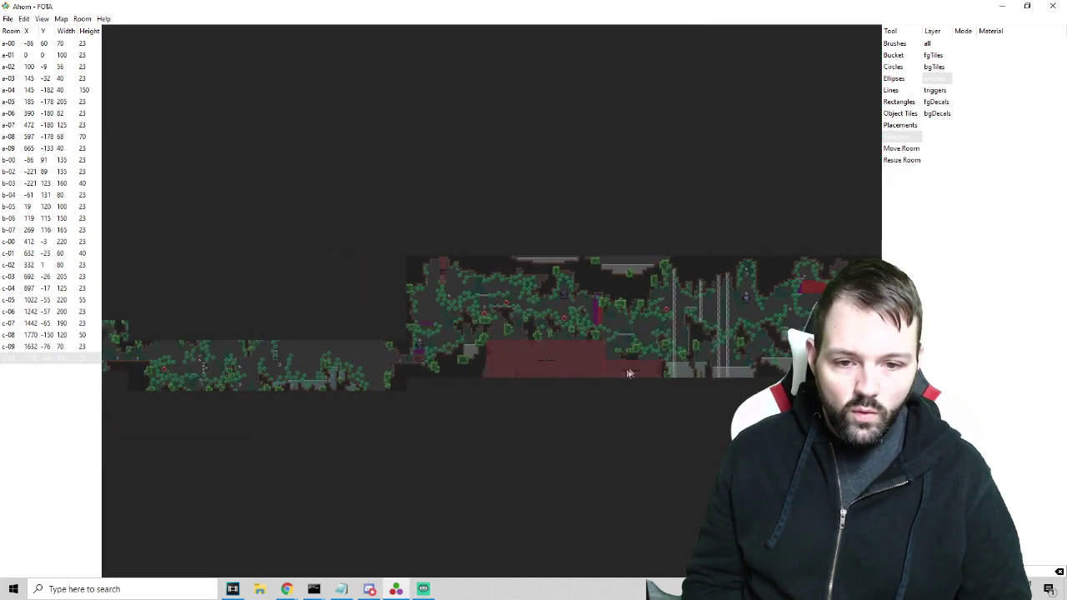
right_drag(254, 381, 395, 359)
click(280, 337)
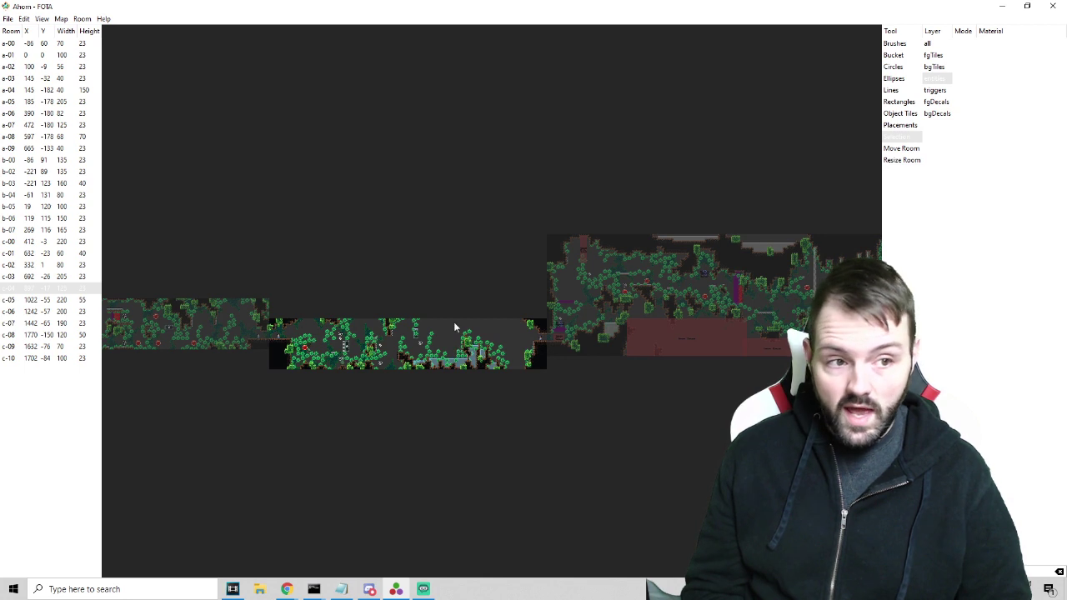
Step: Adjust the map view and choose Move Room in the Tool list
scroll(582, 385, down, 2)
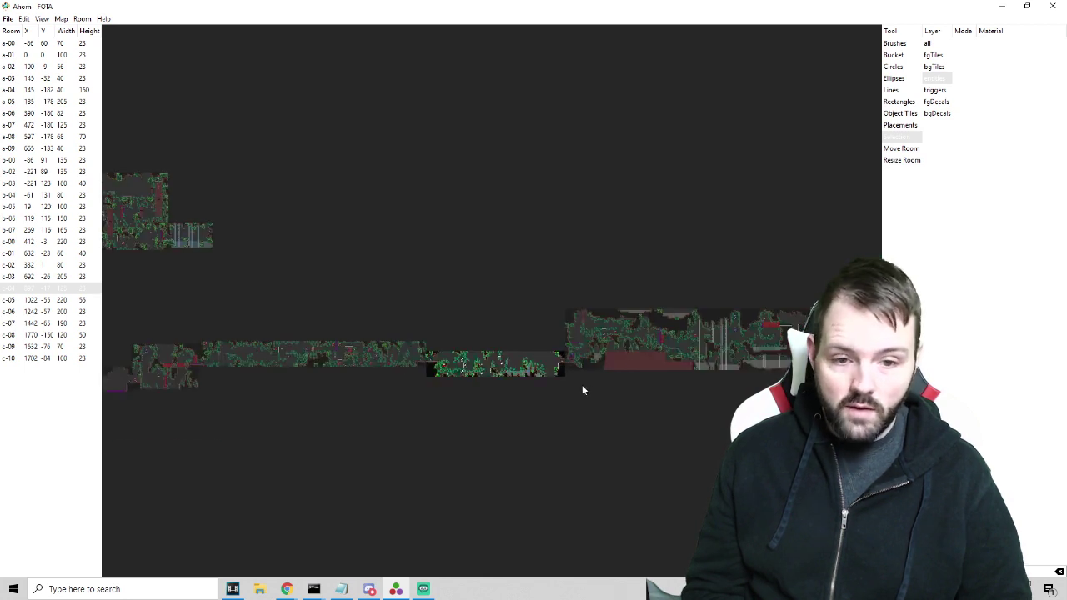
scroll(576, 361, down, 1)
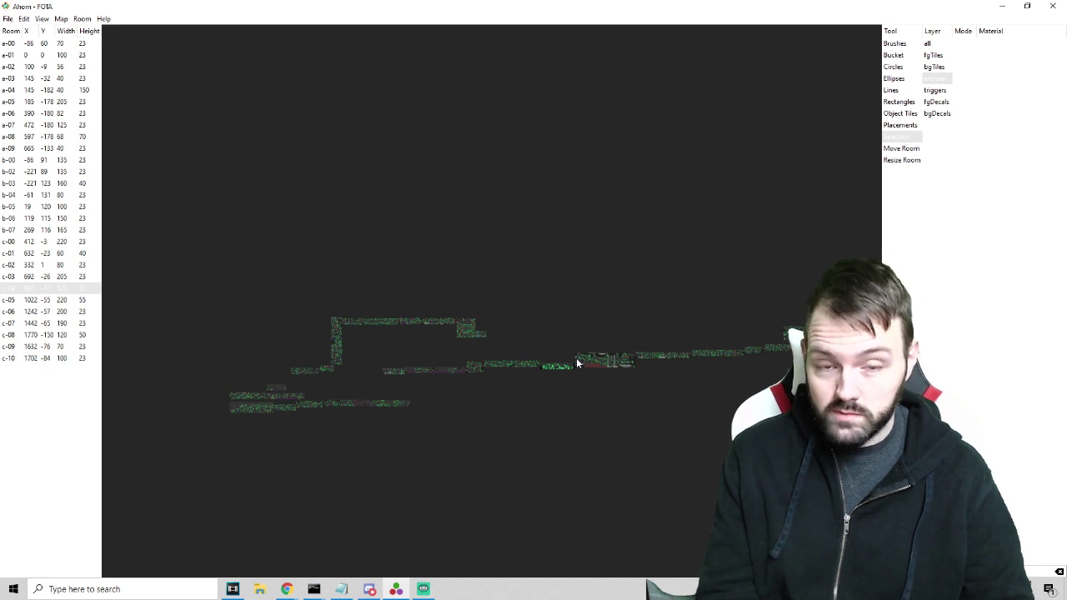
scroll(576, 359, up, 1)
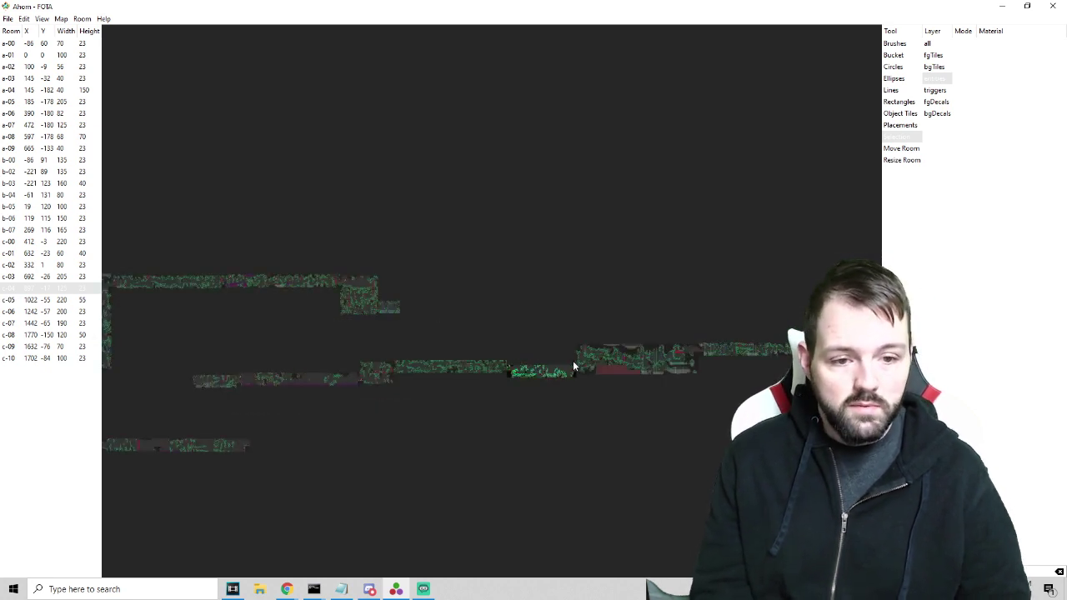
scroll(501, 455, down, 1)
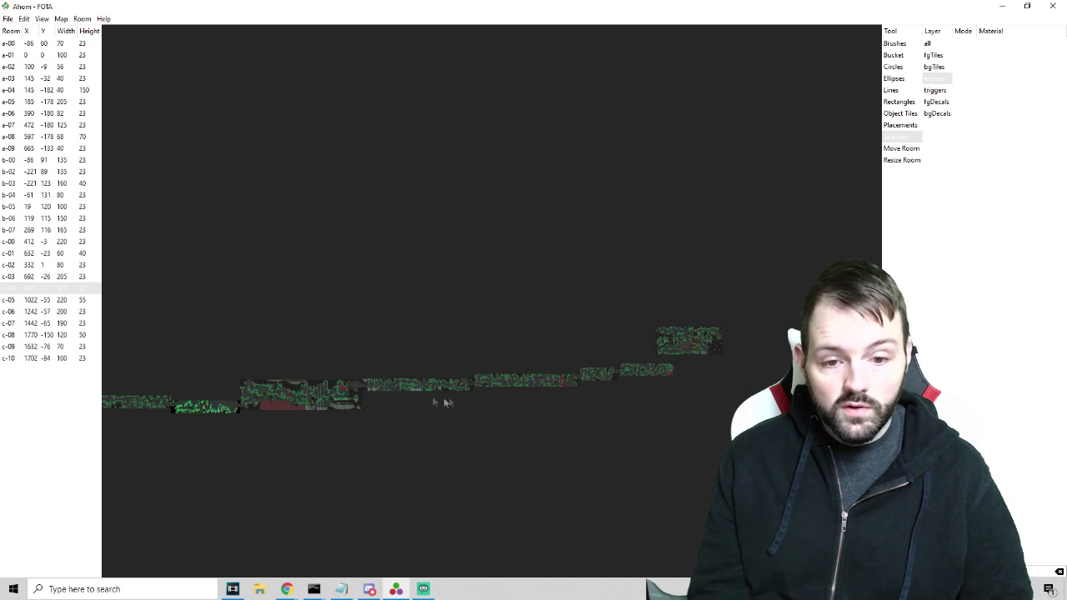
scroll(635, 374, up, 2)
middle_drag(790, 367, 651, 396)
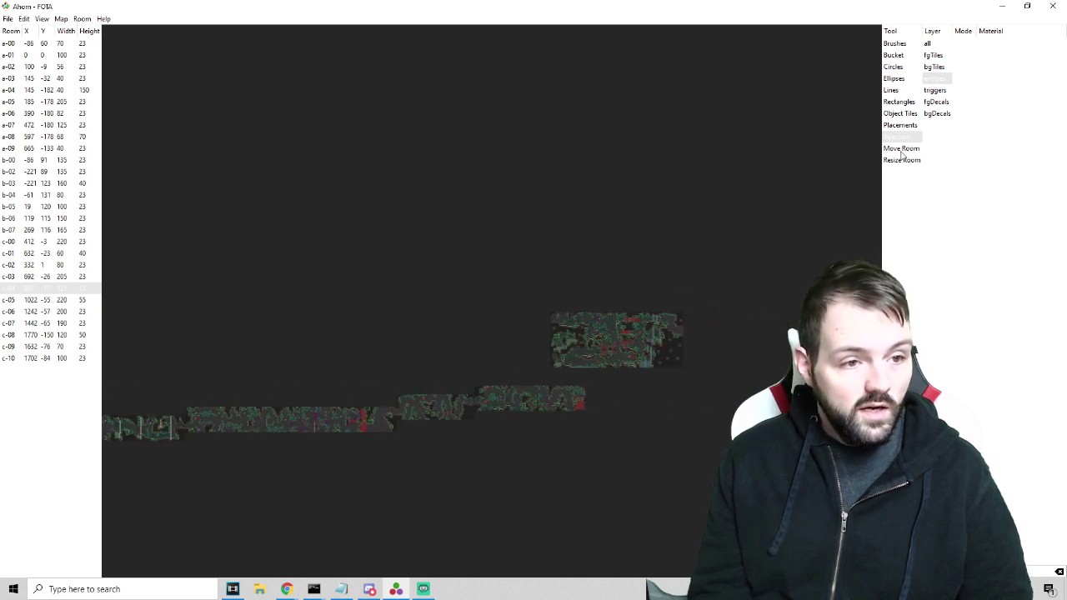
click(902, 150)
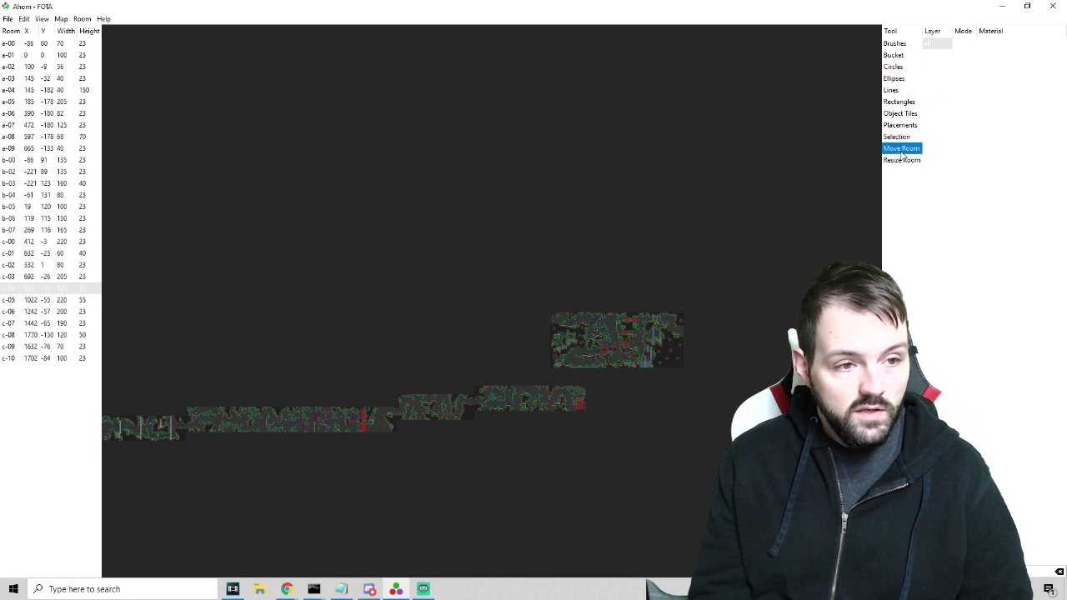
Step: Drag room c-08 down beside its left neighbour to join the room chain, then select that left room
click(619, 321)
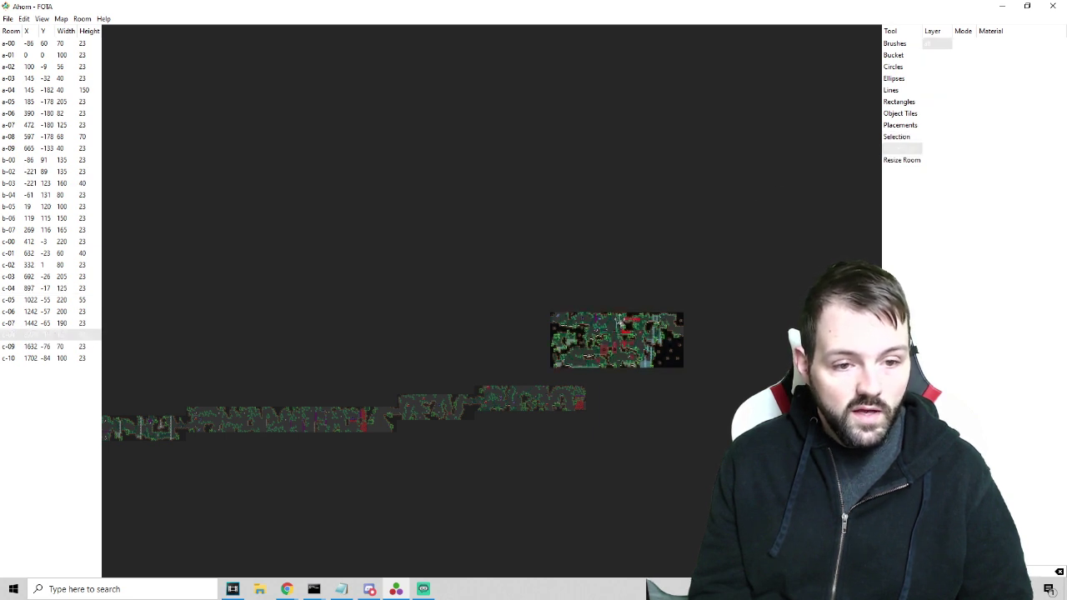
drag(598, 340, 633, 411)
scroll(634, 412, up, 5)
drag(522, 355, 519, 457)
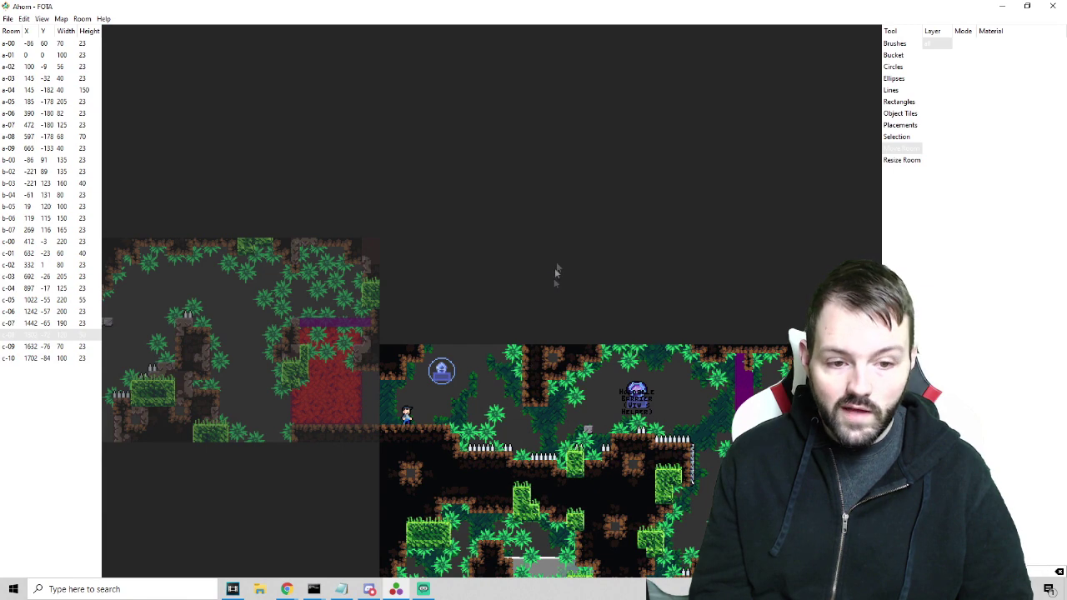
scroll(591, 464, down, 2)
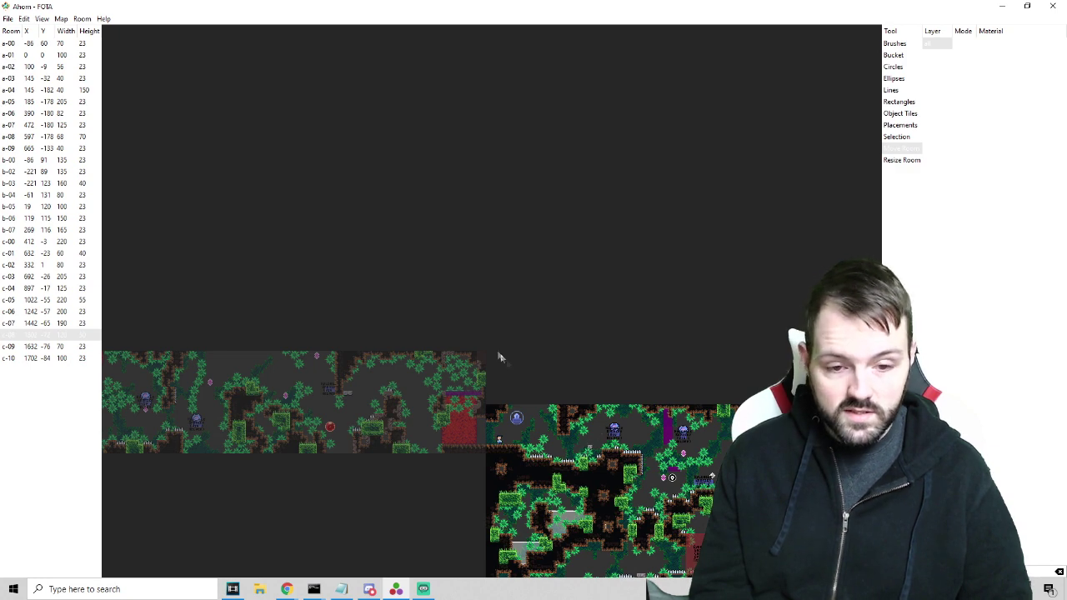
right_drag(498, 357, 625, 221)
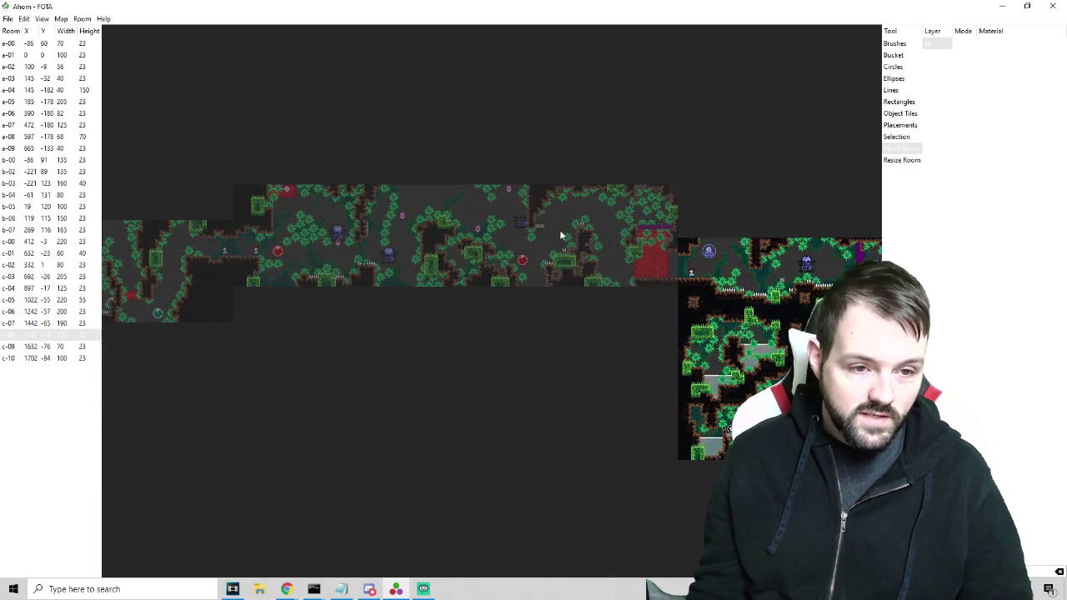
click(159, 311)
Step: Cycle through rooms c-10, c-09 and c-08 in the room list, ending on c-09
click(713, 342)
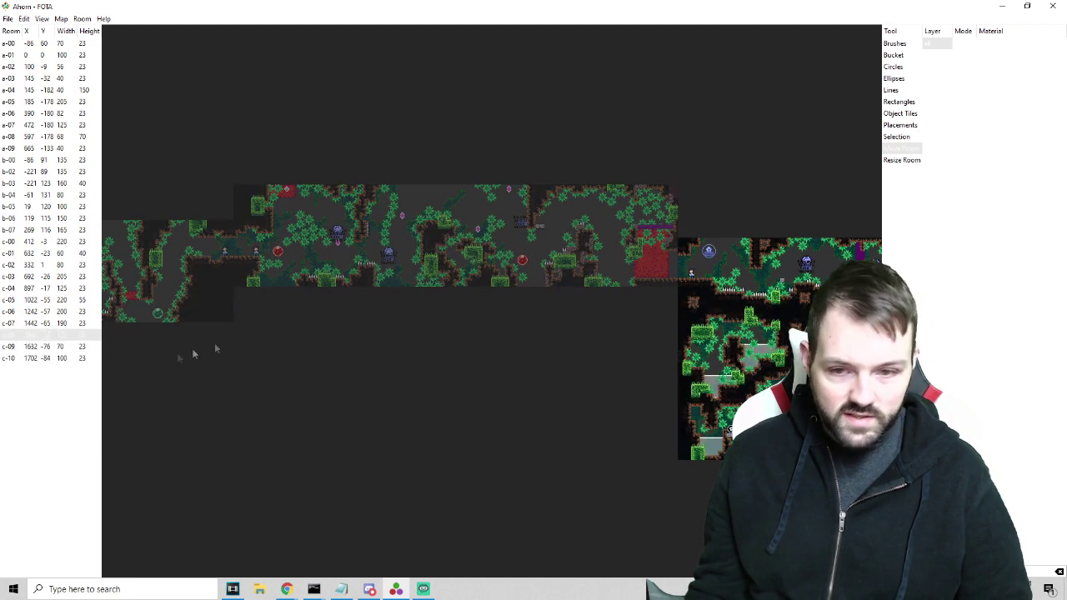
click(39, 360)
click(42, 347)
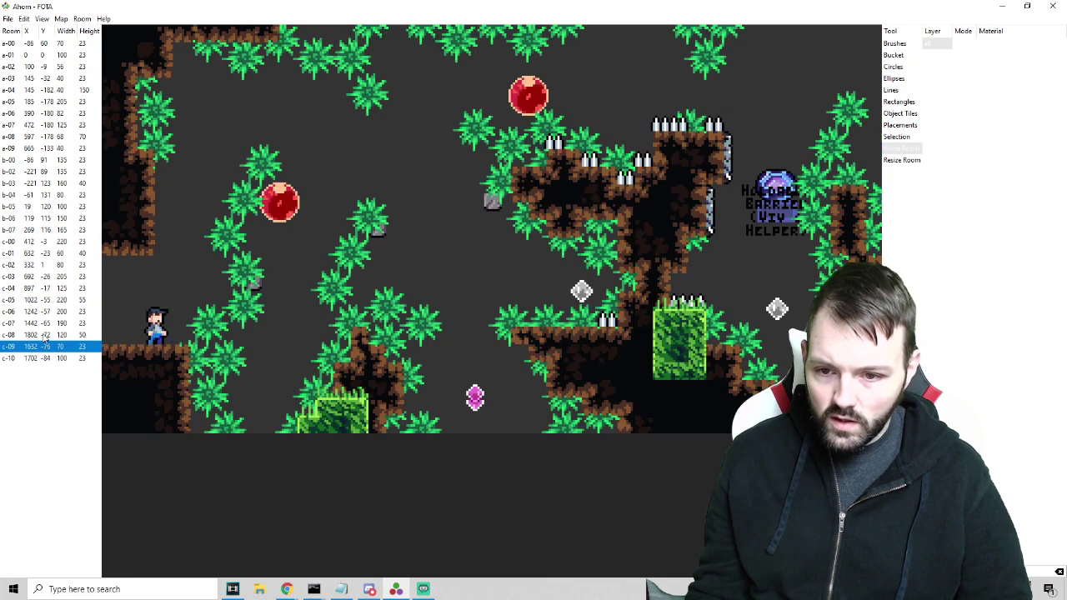
click(43, 335)
click(44, 360)
click(46, 347)
Step: Zoom in and out, then select the waterfall room a-09 on the map
scroll(360, 402, down, 5)
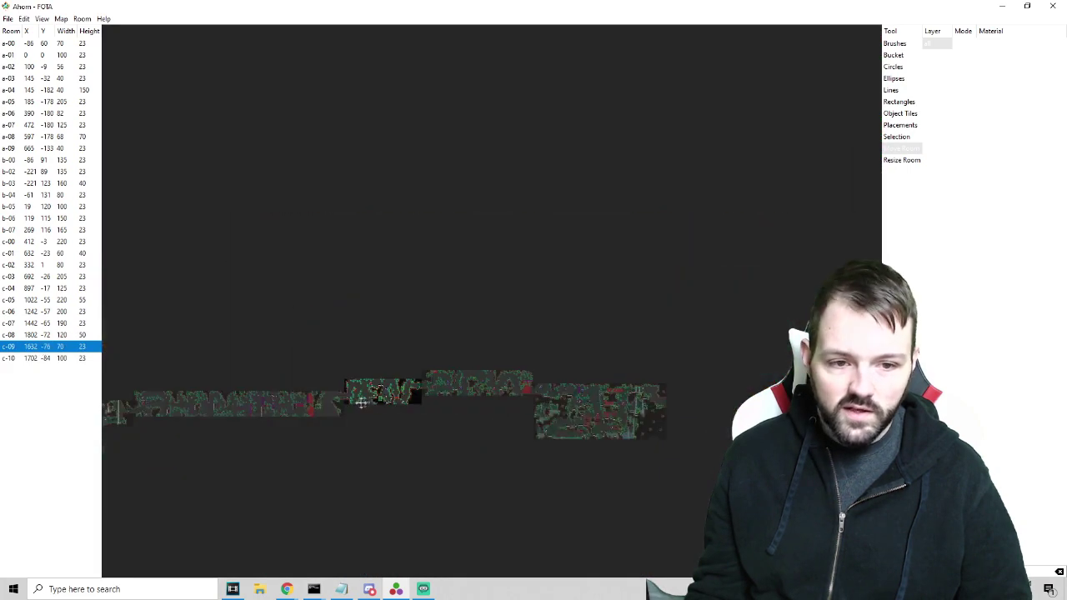
scroll(509, 400, up, 3)
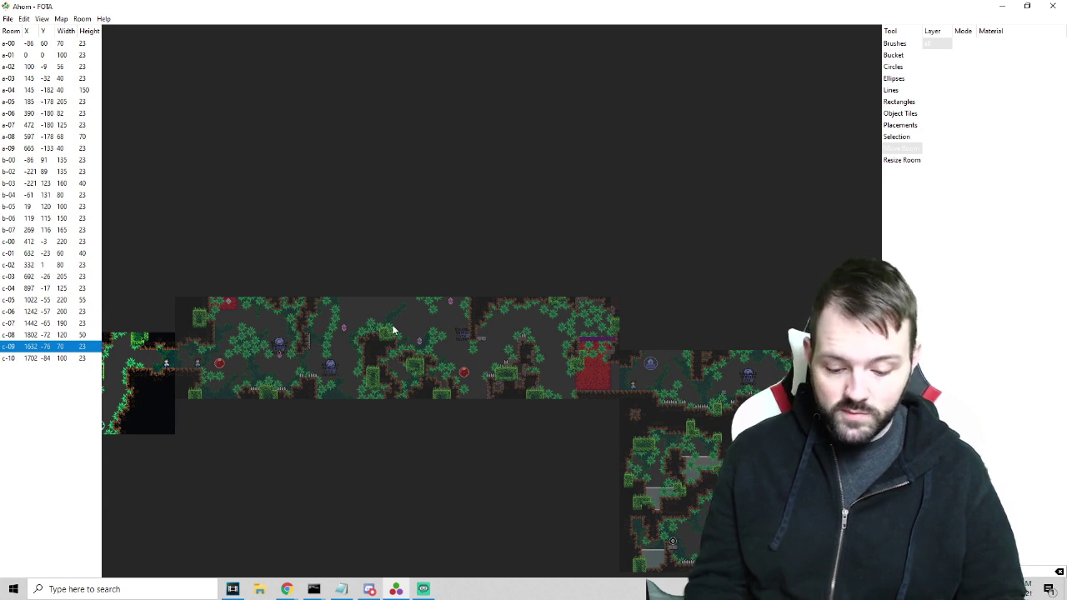
scroll(590, 460, down, 3)
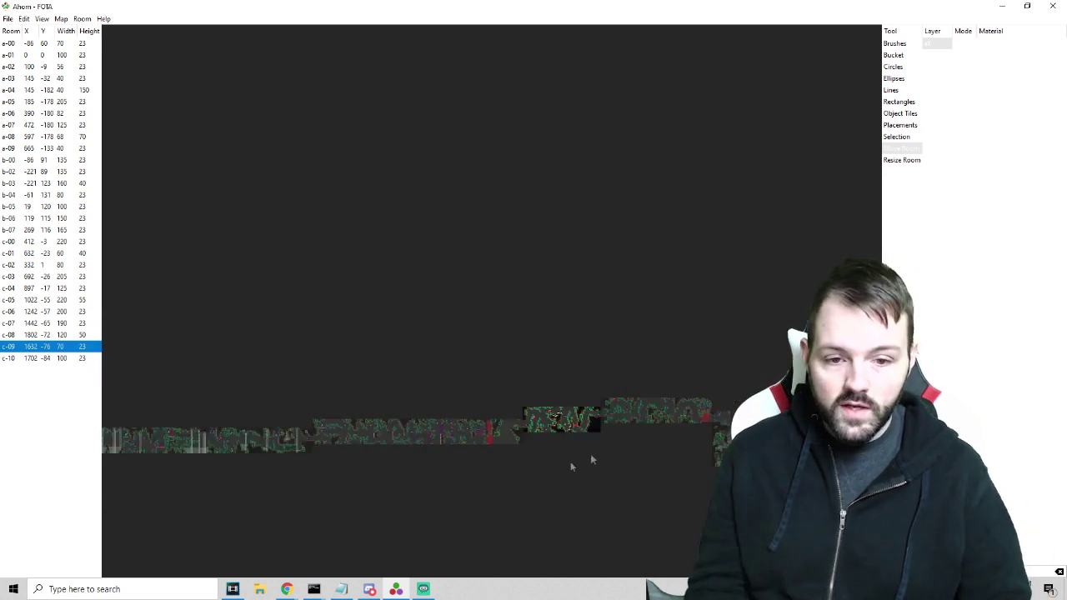
scroll(301, 421, up, 3)
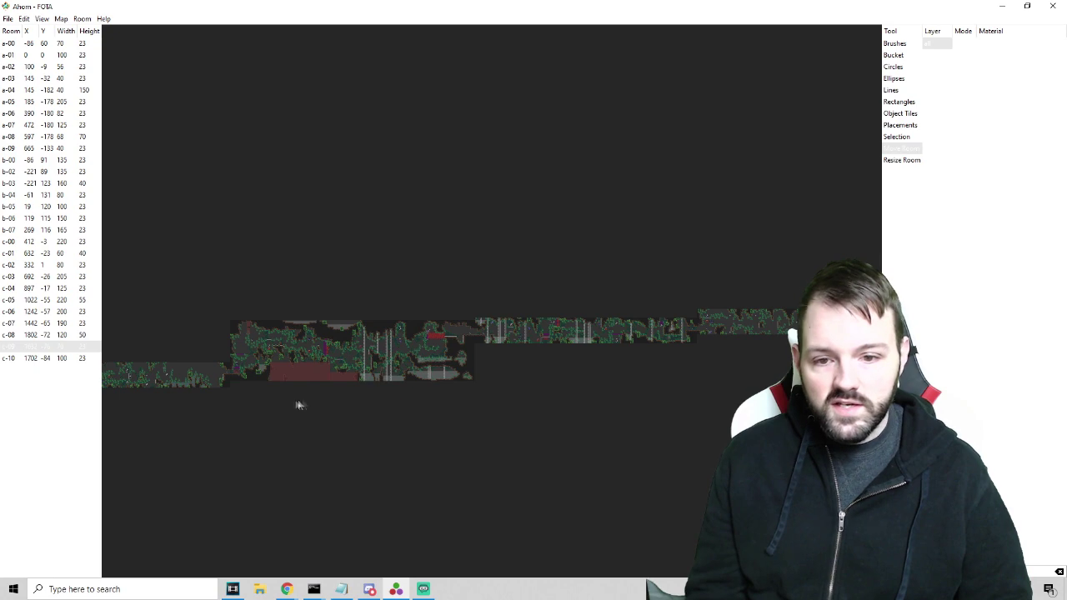
scroll(289, 400, down, 2)
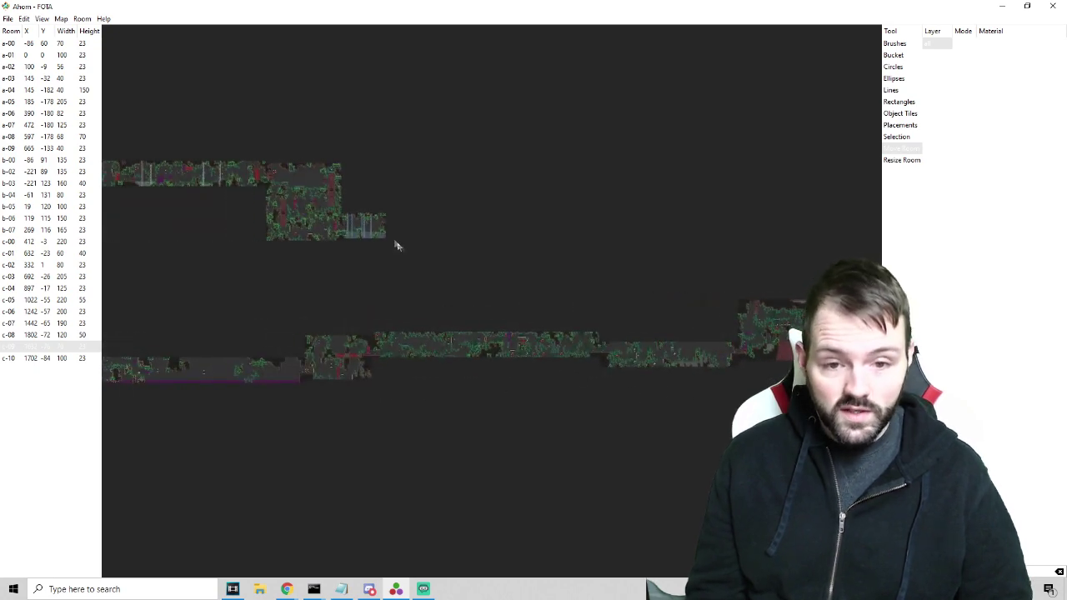
click(372, 230)
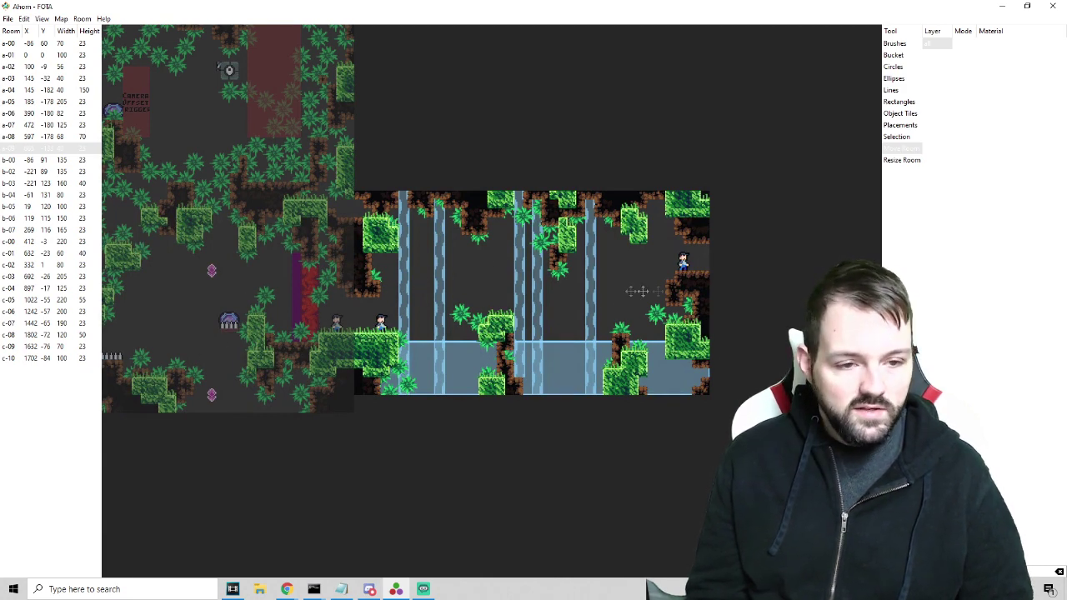
Step: Switch to Resize Room and drag the waterfall room's right edge and top-right corner
key(r)
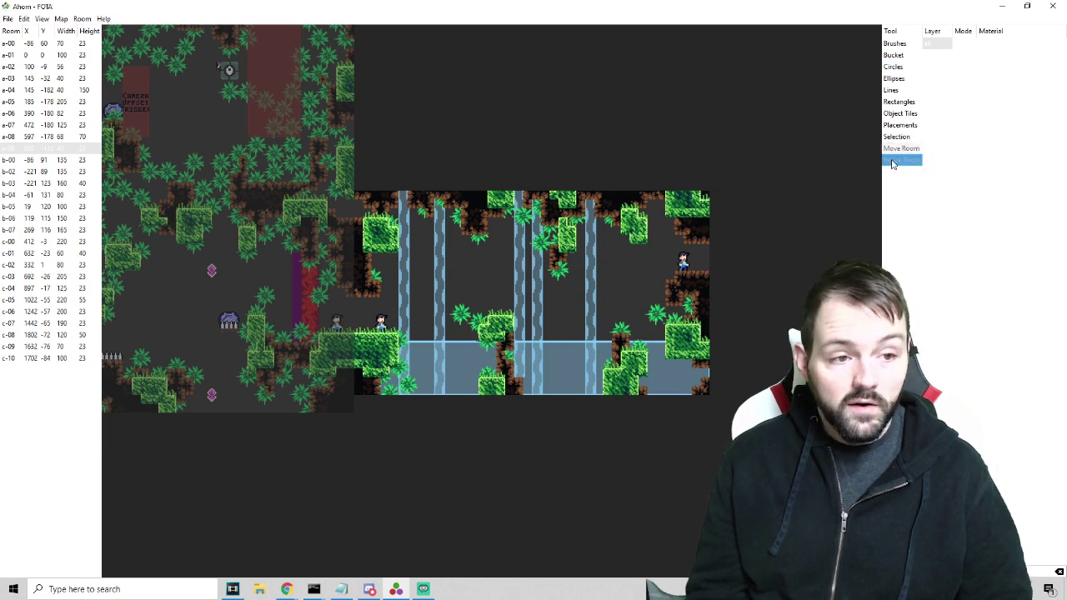
drag(717, 245, 811, 256)
drag(798, 190, 707, 190)
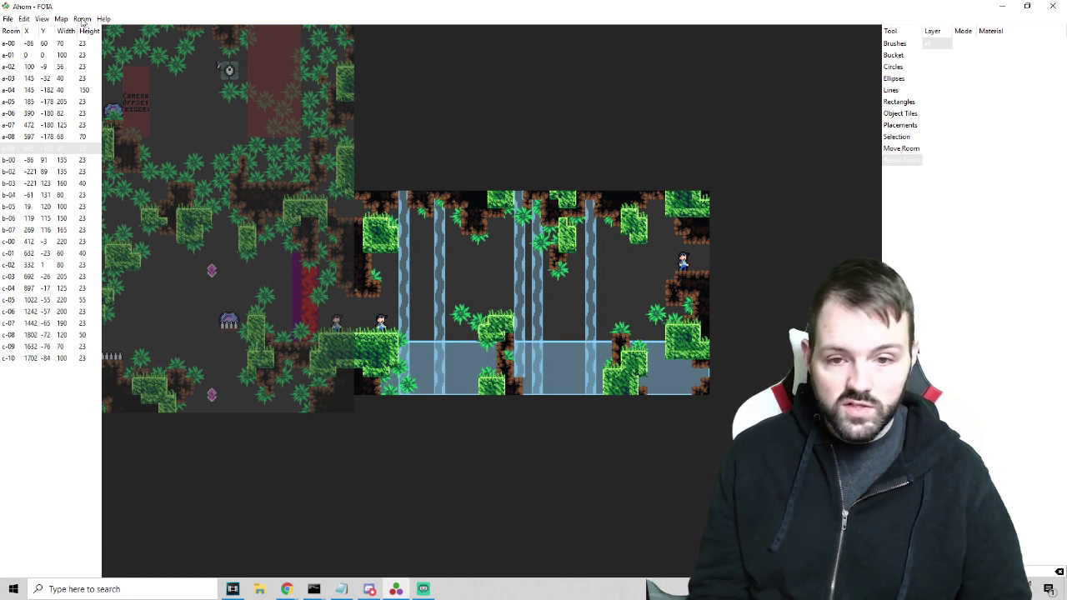
right_drag(265, 336, 504, 311)
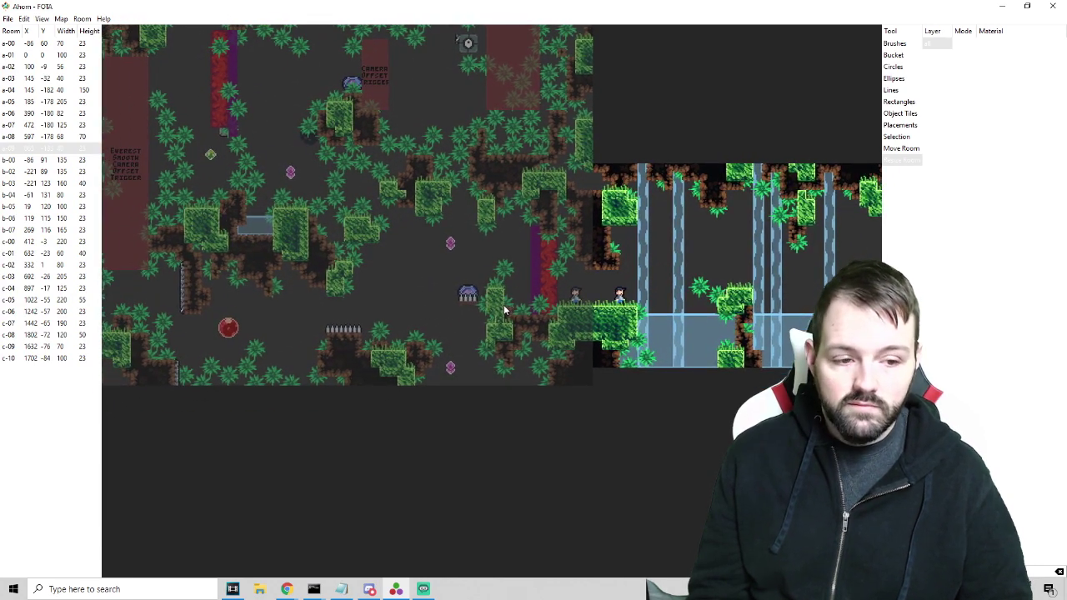
Step: Re-centre the waterfall room and enlarge it rightward and upward from its edge and corner
click(81, 18)
click(148, 7)
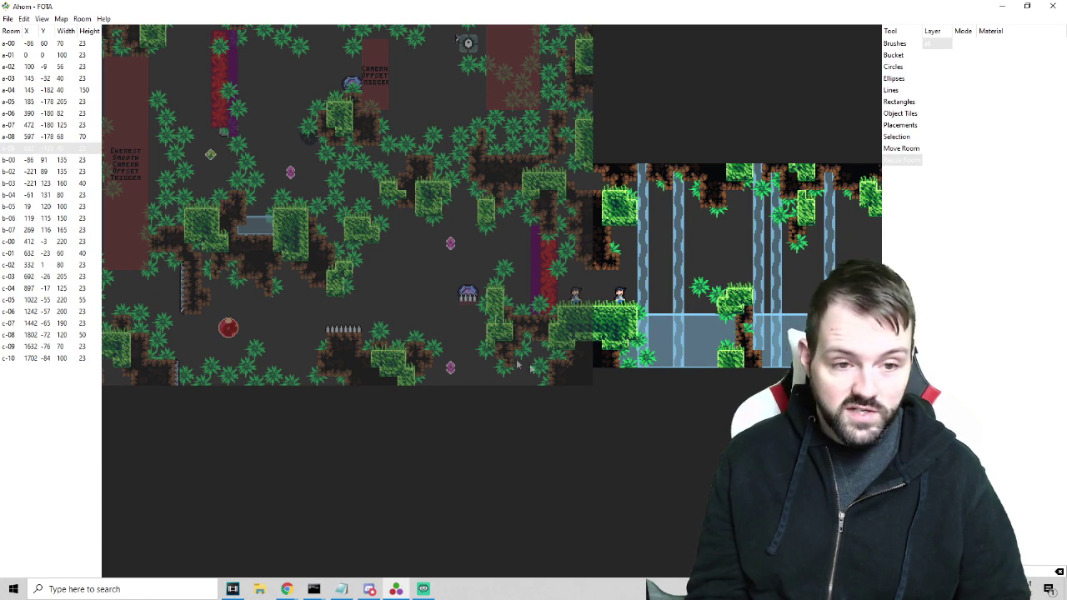
right_drag(728, 421, 338, 434)
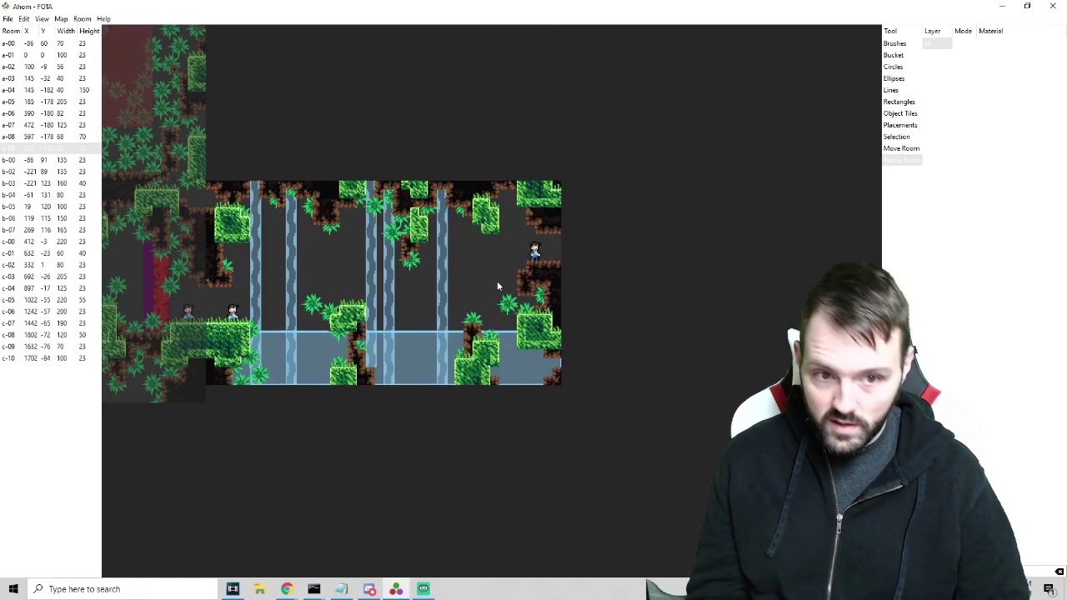
mouse_move(562, 244)
mouse_down()
mouse_move(772, 229)
mouse_move(557, 263)
mouse_up()
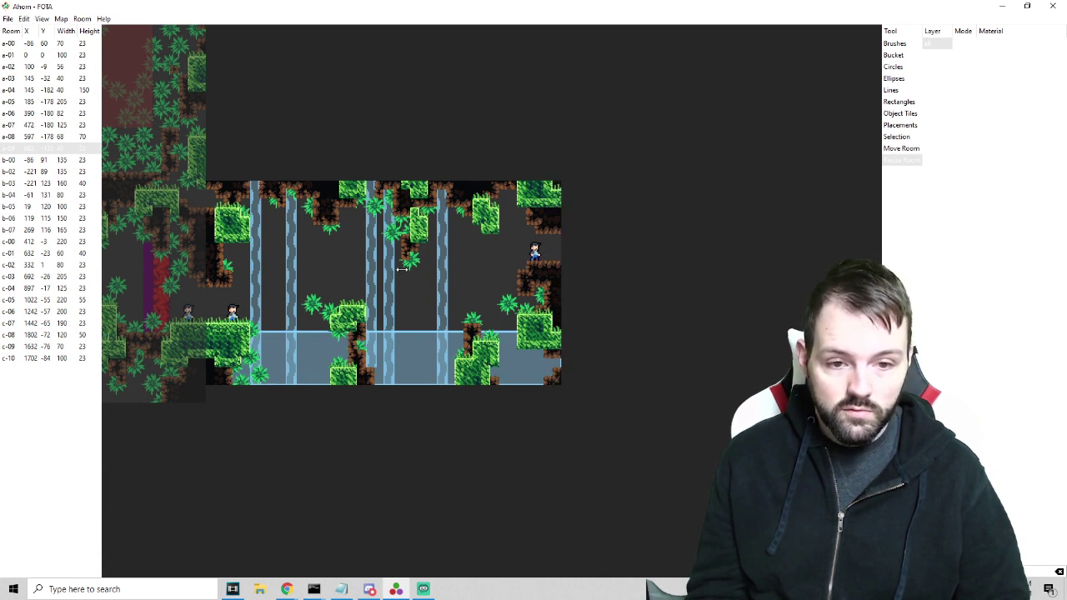
drag(515, 257, 555, 264)
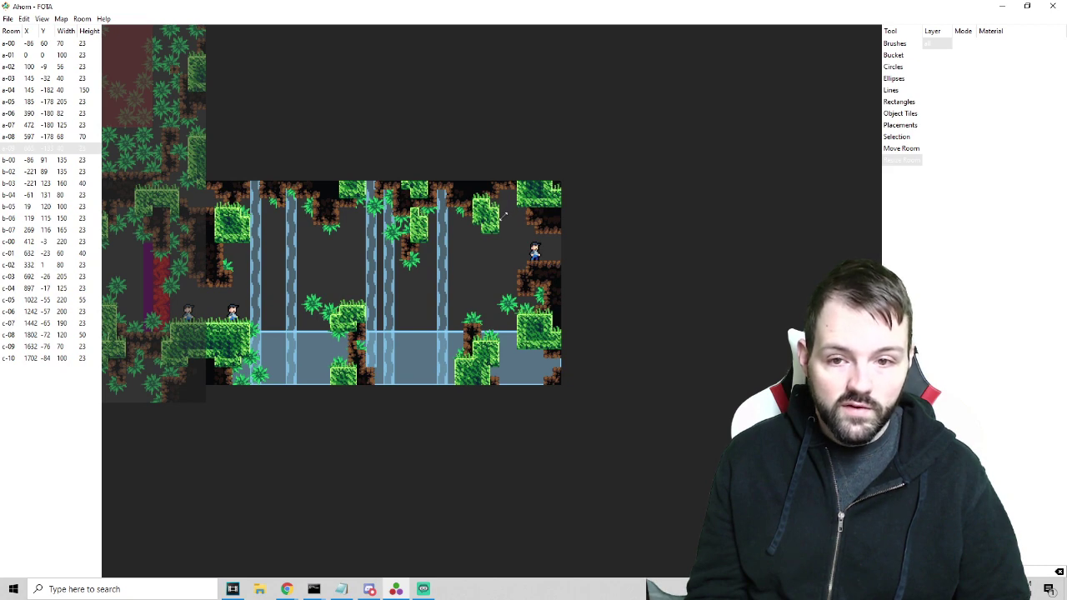
mouse_move(562, 181)
mouse_down()
mouse_move(584, 164)
mouse_move(567, 177)
mouse_move(572, 133)
mouse_move(603, 128)
mouse_move(561, 181)
mouse_up()
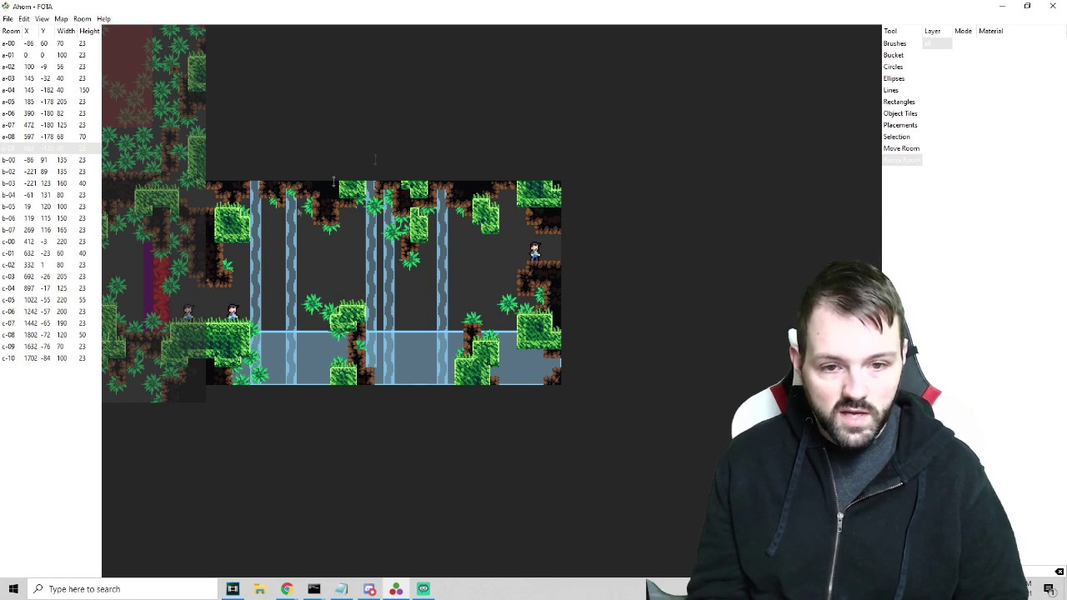
right_drag(276, 454, 912, 331)
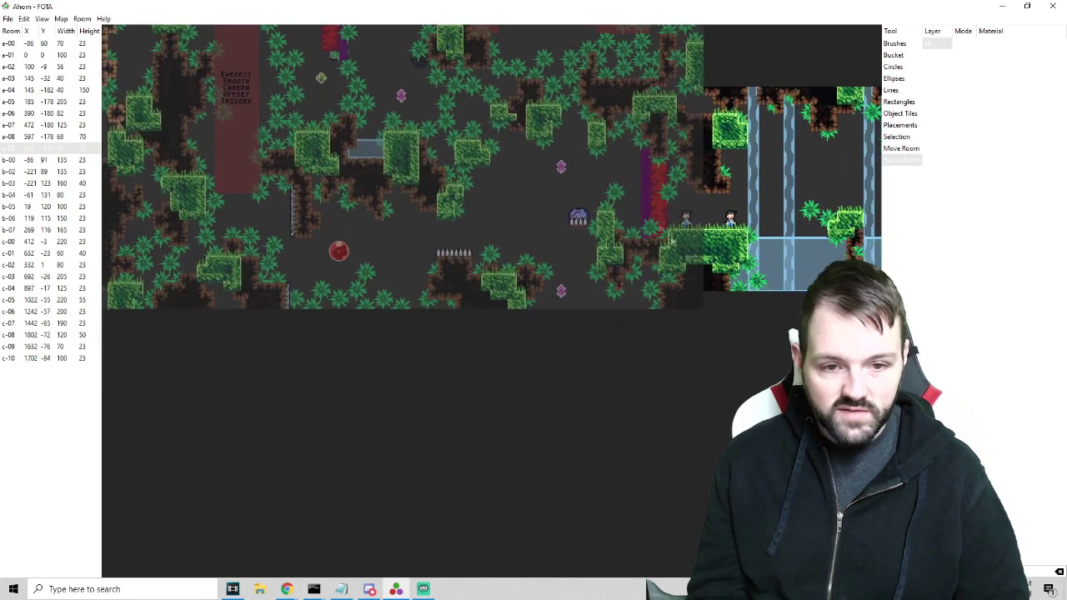
Step: Resize jungle room e-08 from its bottom-right corner and look over the neighbouring rooms
click(699, 305)
mouse_move(702, 318)
mouse_down()
mouse_move(650, 246)
mouse_move(648, 269)
mouse_move(691, 331)
mouse_move(700, 313)
mouse_up()
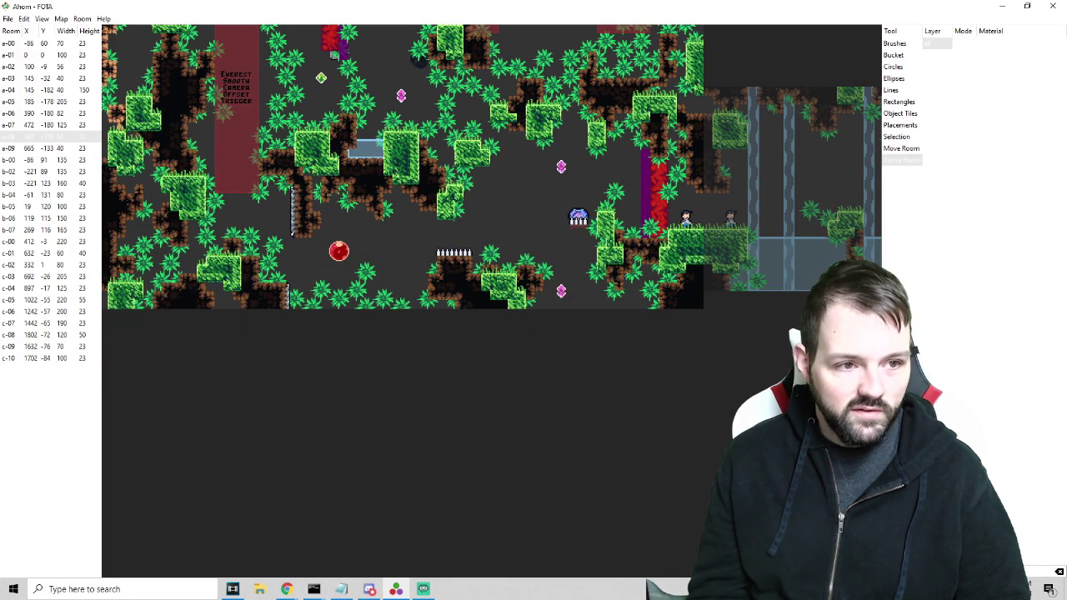
right_drag(698, 309, 477, 349)
scroll(572, 338, down, 3)
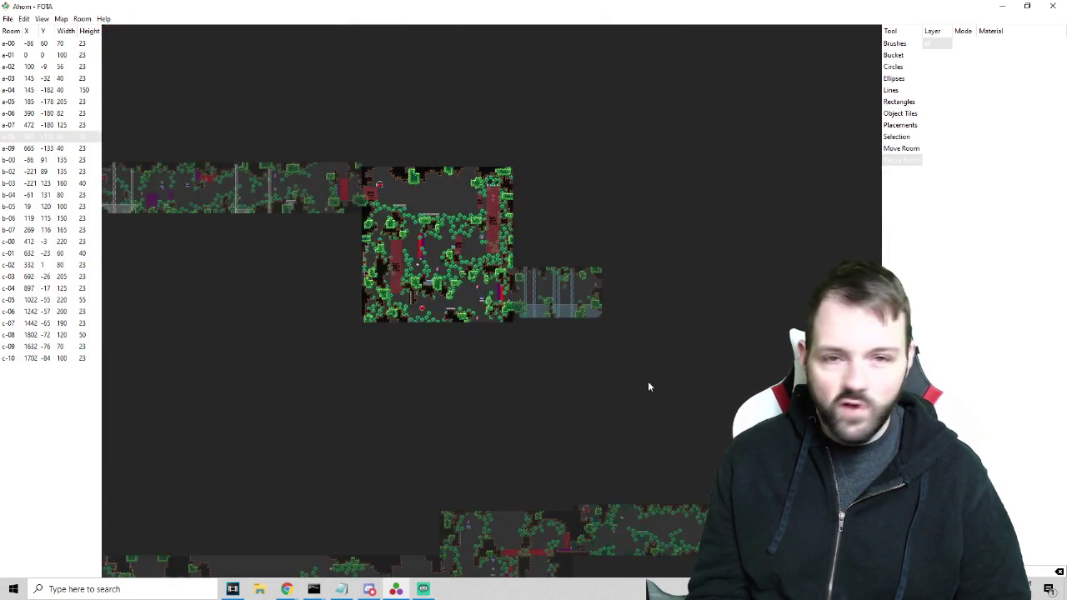
middle_drag(681, 423, 477, 331)
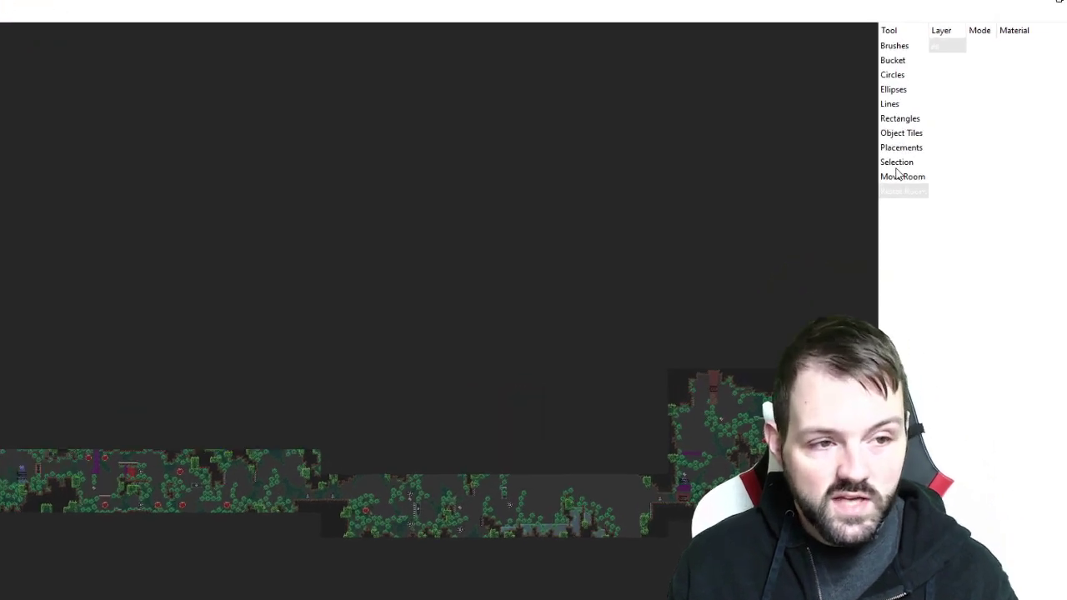
click(900, 148)
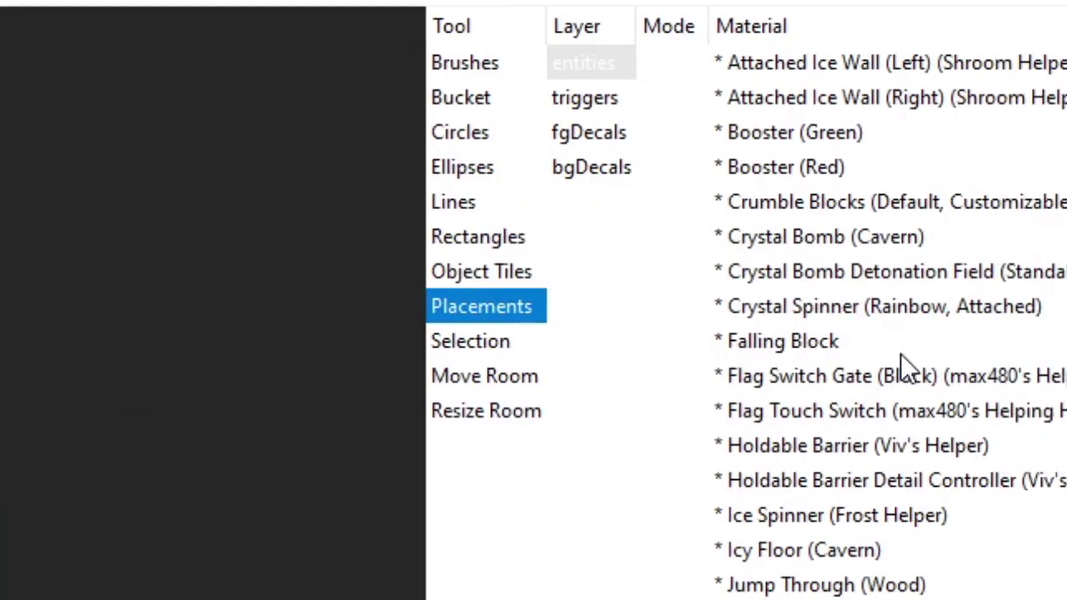
Step: Switch the tool from entity placement to Selection
click(473, 344)
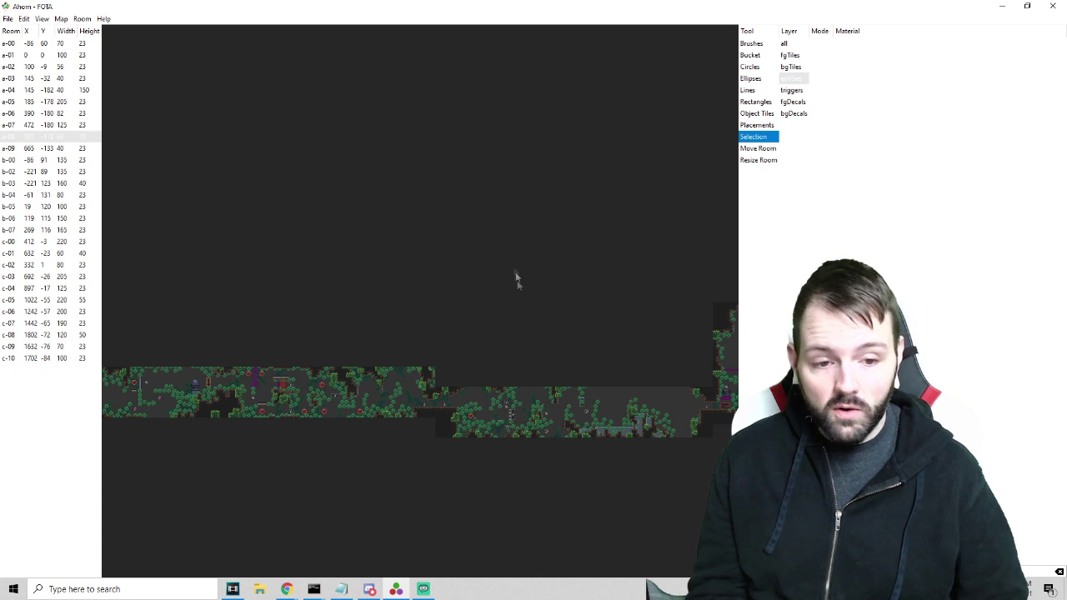
Step: Pan the map left to reveal the wide neighbouring room
right_drag(641, 500, 230, 482)
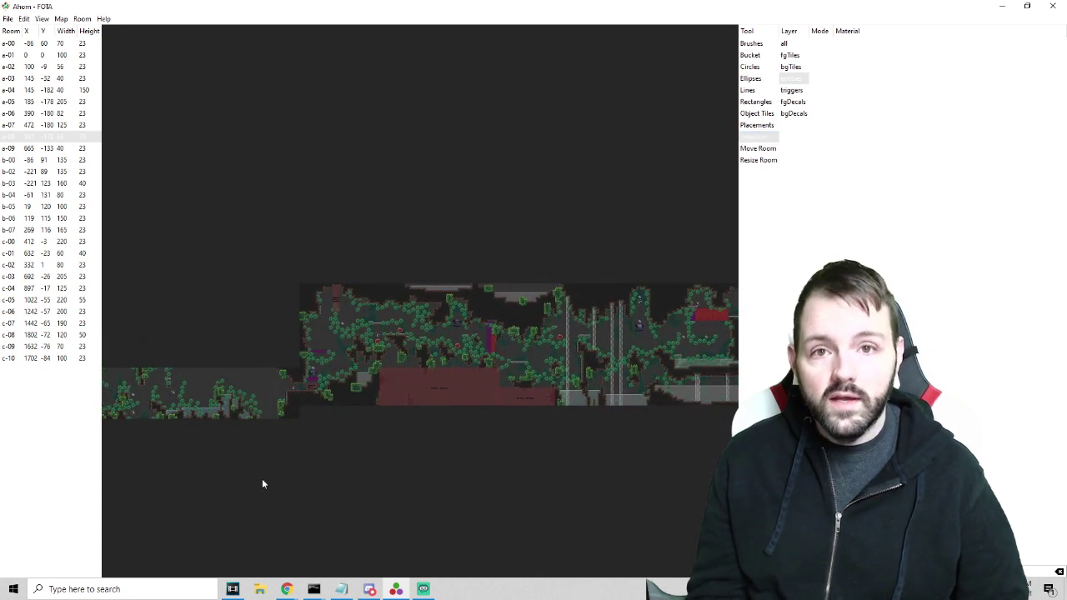